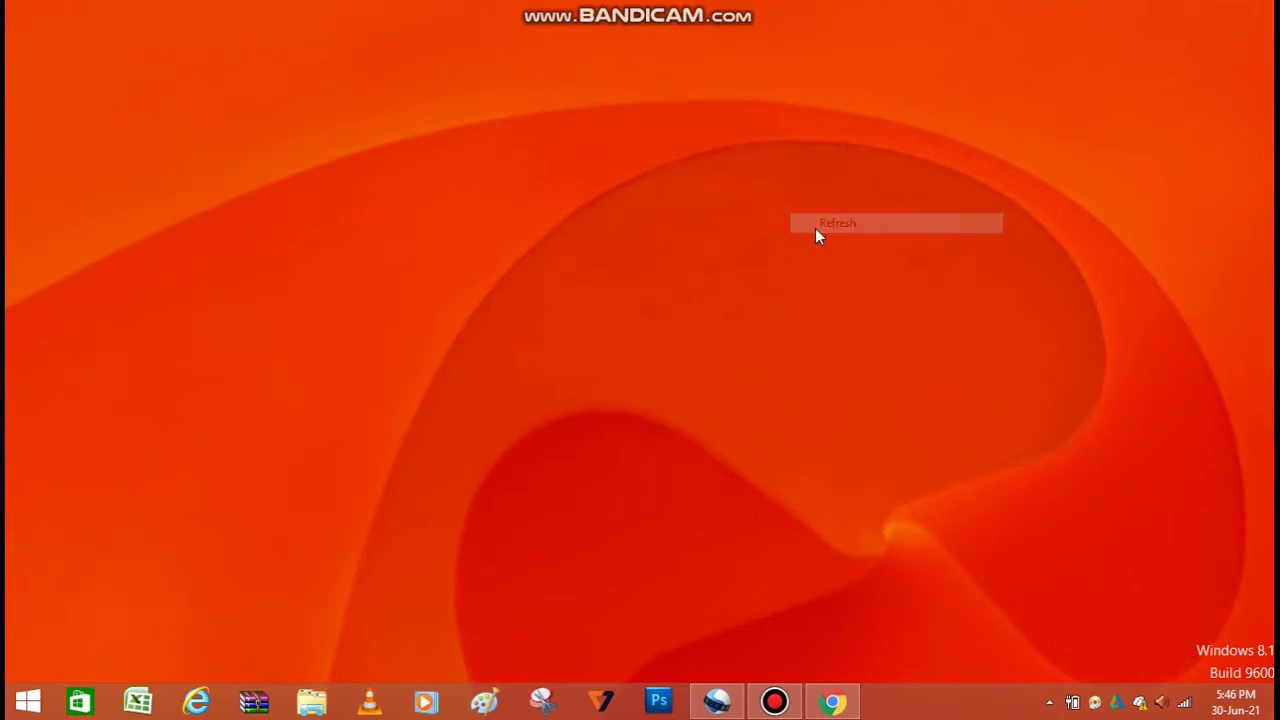
{"action": "right_click", "coordinate": [815, 228]}
{"action": "left_click", "coordinate": [838, 282]}
{"action": "right_click", "coordinate": [838, 282]}
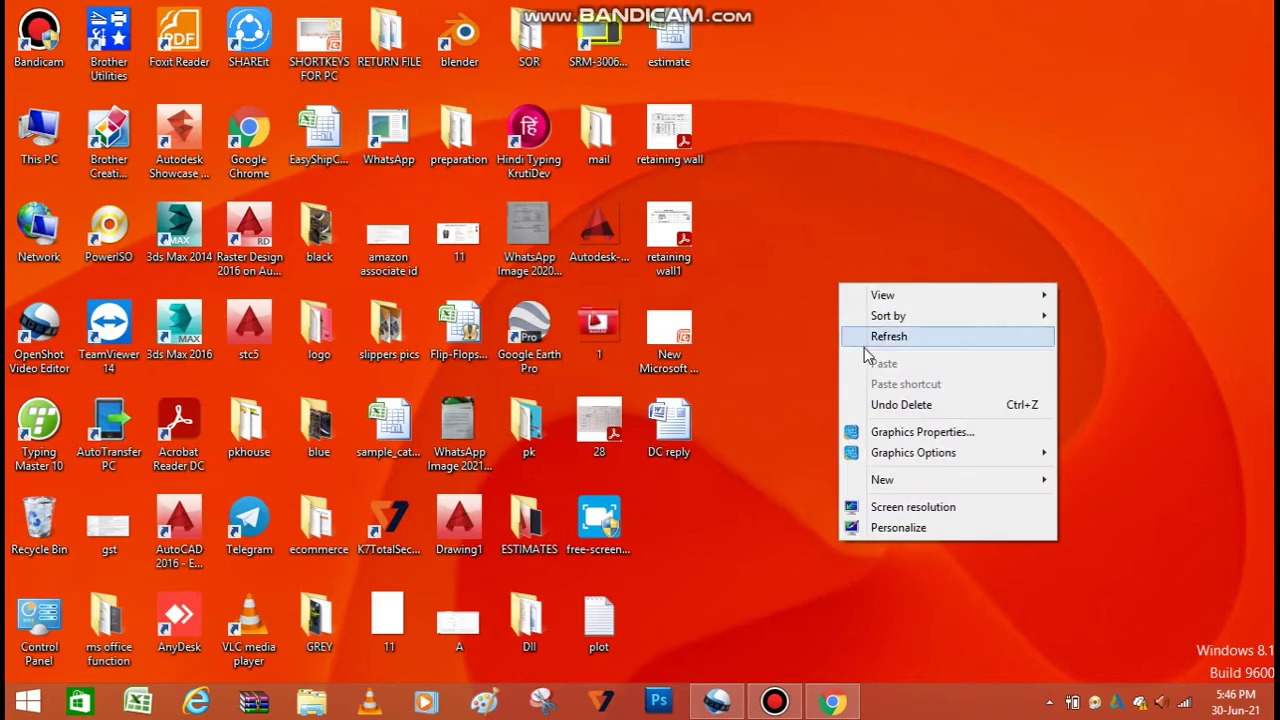
{"action": "left_click", "coordinate": [865, 343]}
{"action": "right_click", "coordinate": [864, 343]}
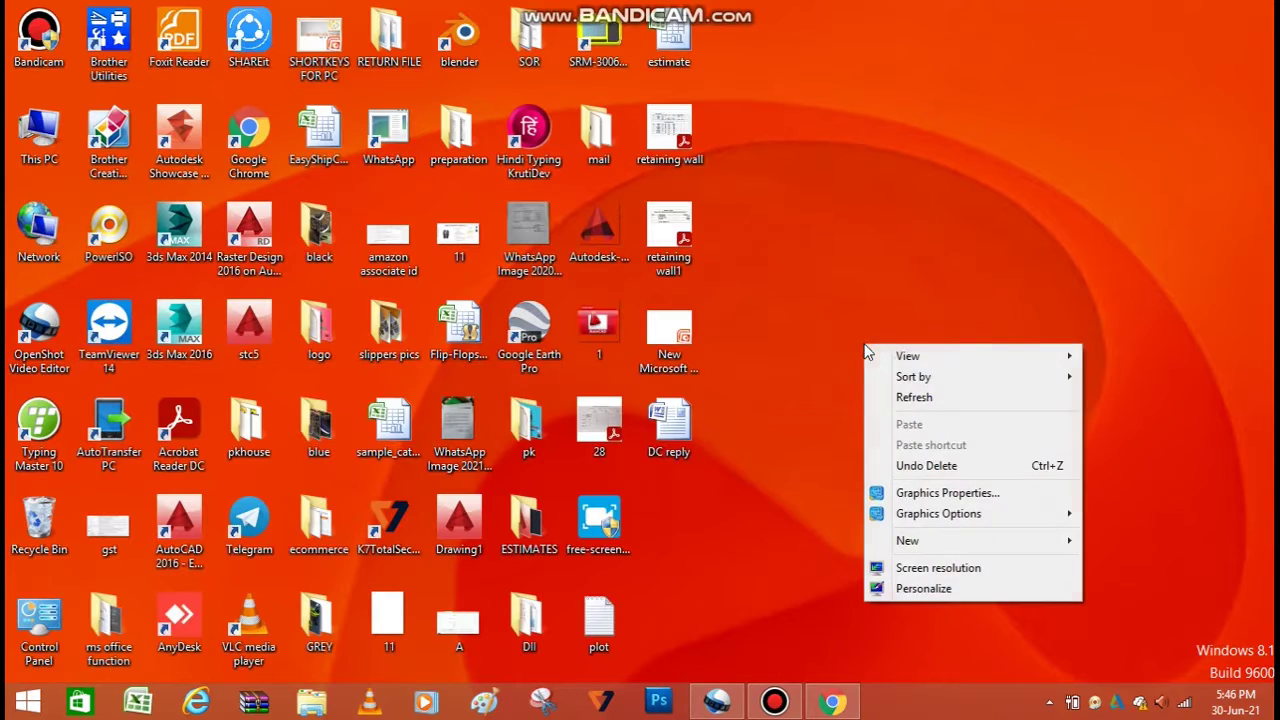
{"action": "left_click", "coordinate": [888, 397]}
{"action": "right_click", "coordinate": [762, 179]}
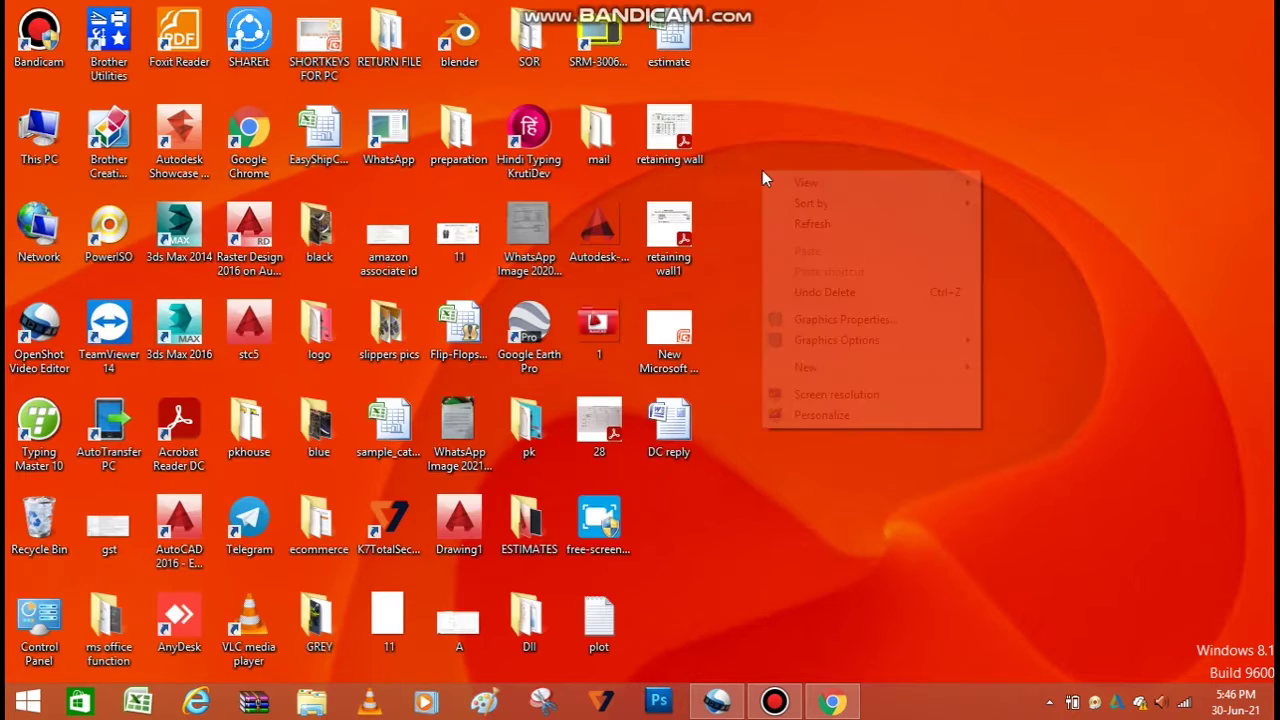
{"action": "left_click", "coordinate": [786, 226]}
{"action": "right_click", "coordinate": [784, 226]}
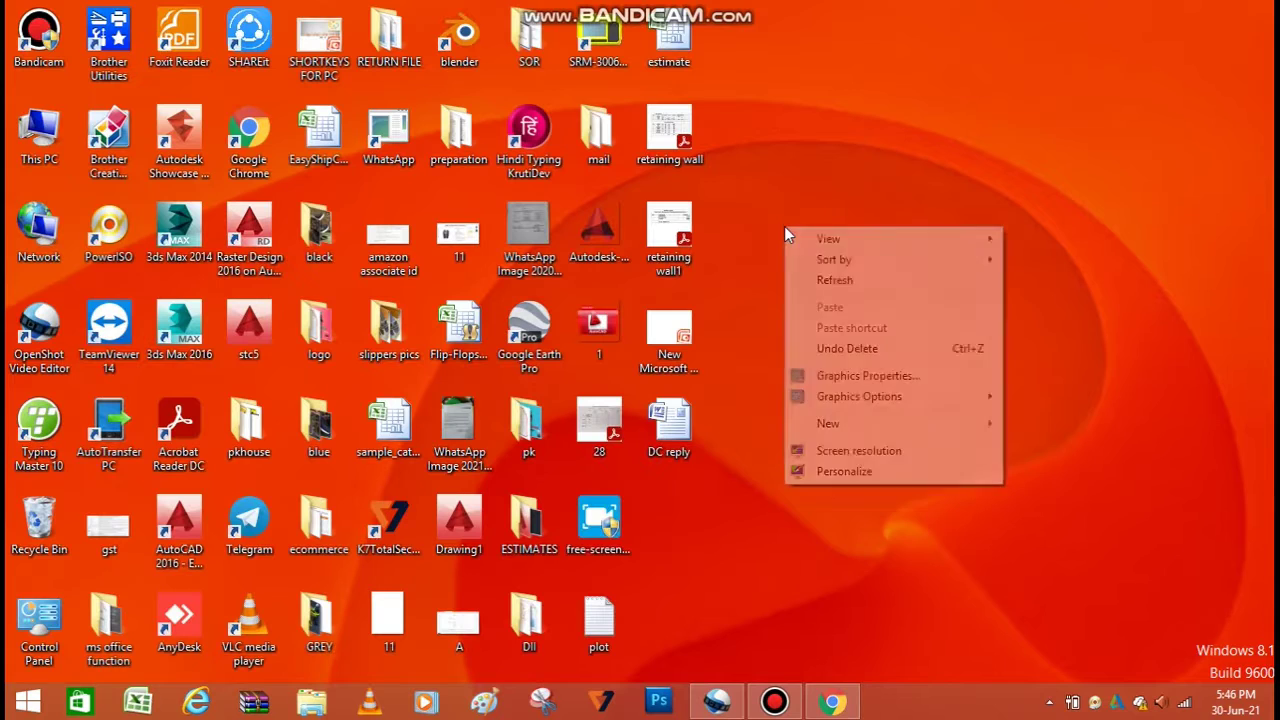
{"action": "left_click", "coordinate": [802, 281]}
{"action": "right_click", "coordinate": [802, 281]}
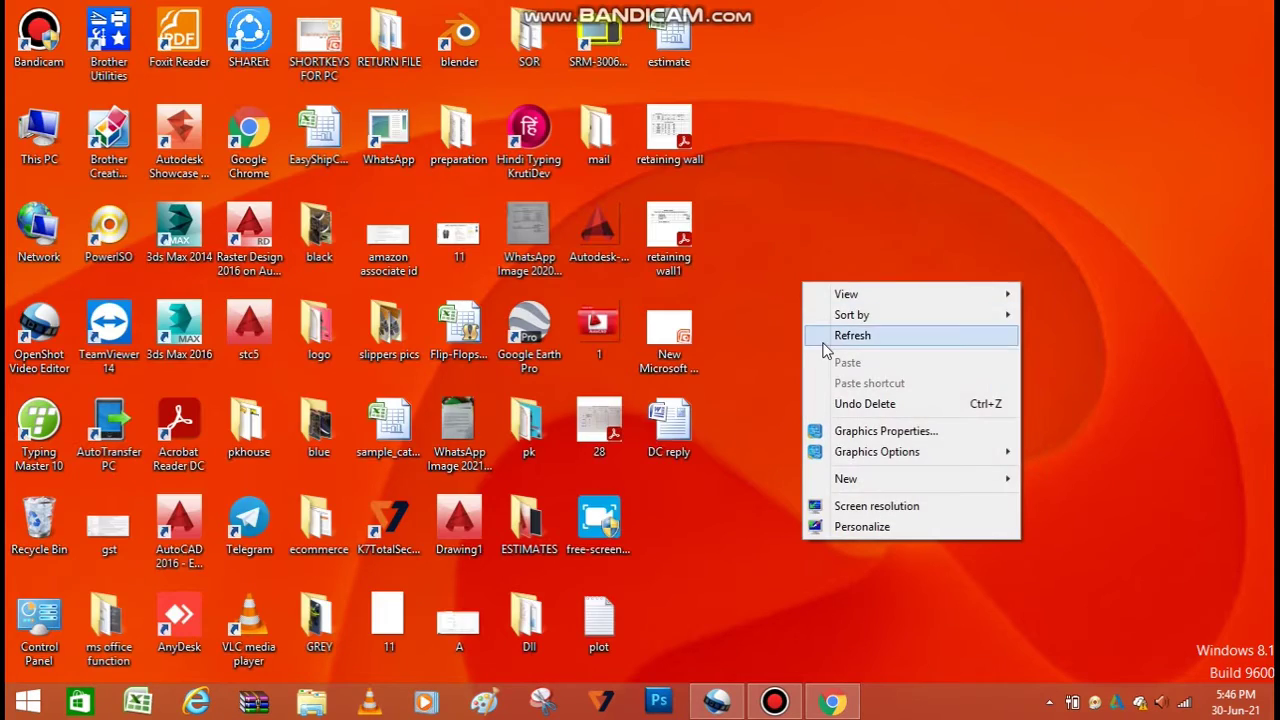
{"action": "left_click", "coordinate": [822, 342]}
{"action": "right_click", "coordinate": [822, 342]}
{"action": "left_click", "coordinate": [837, 400]}
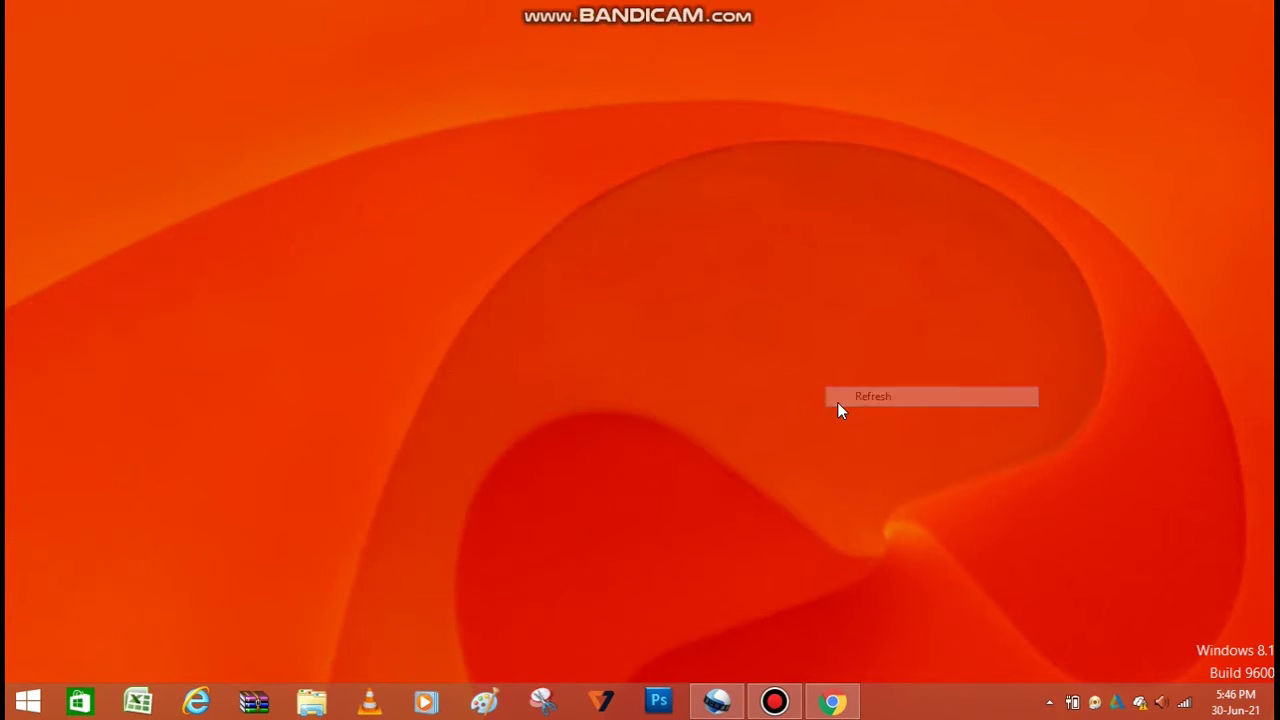
{"action": "right_click", "coordinate": [837, 403]}
{"action": "left_click", "coordinate": [875, 462]}
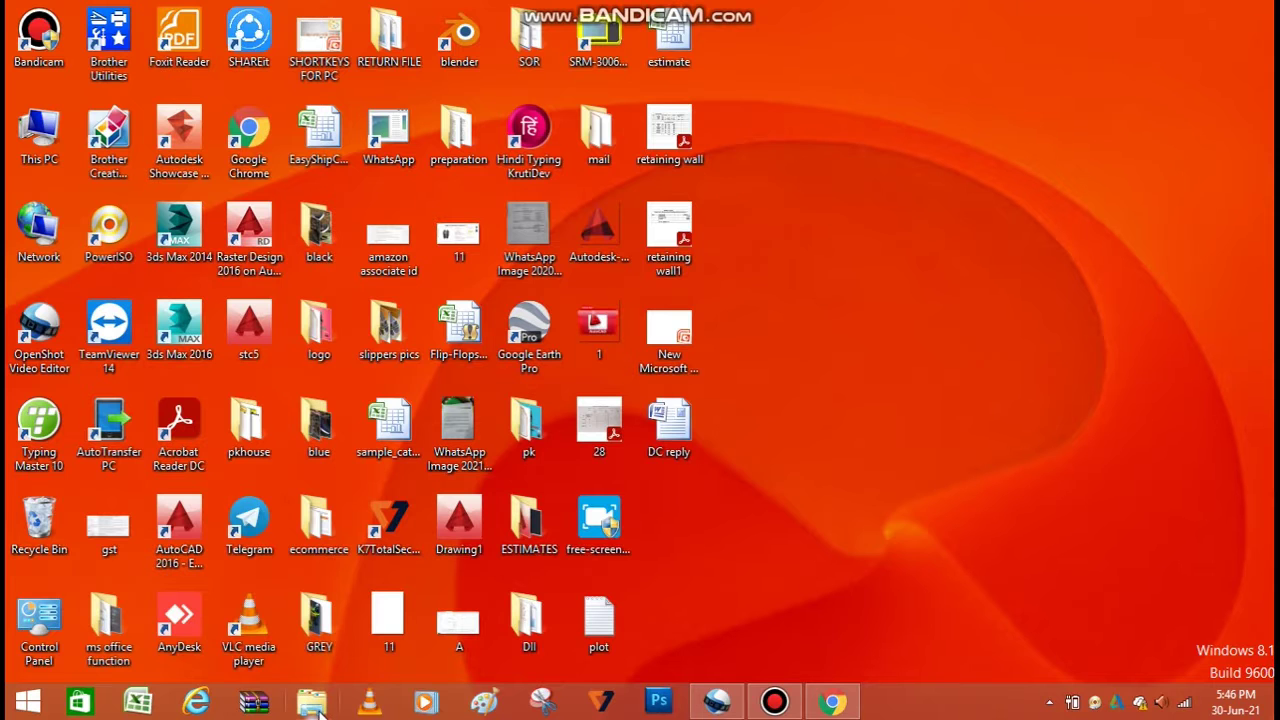
Open the list for uninstalling or changing programs from This PC and maximize its window.
{"action": "left_click", "coordinate": [313, 703]}
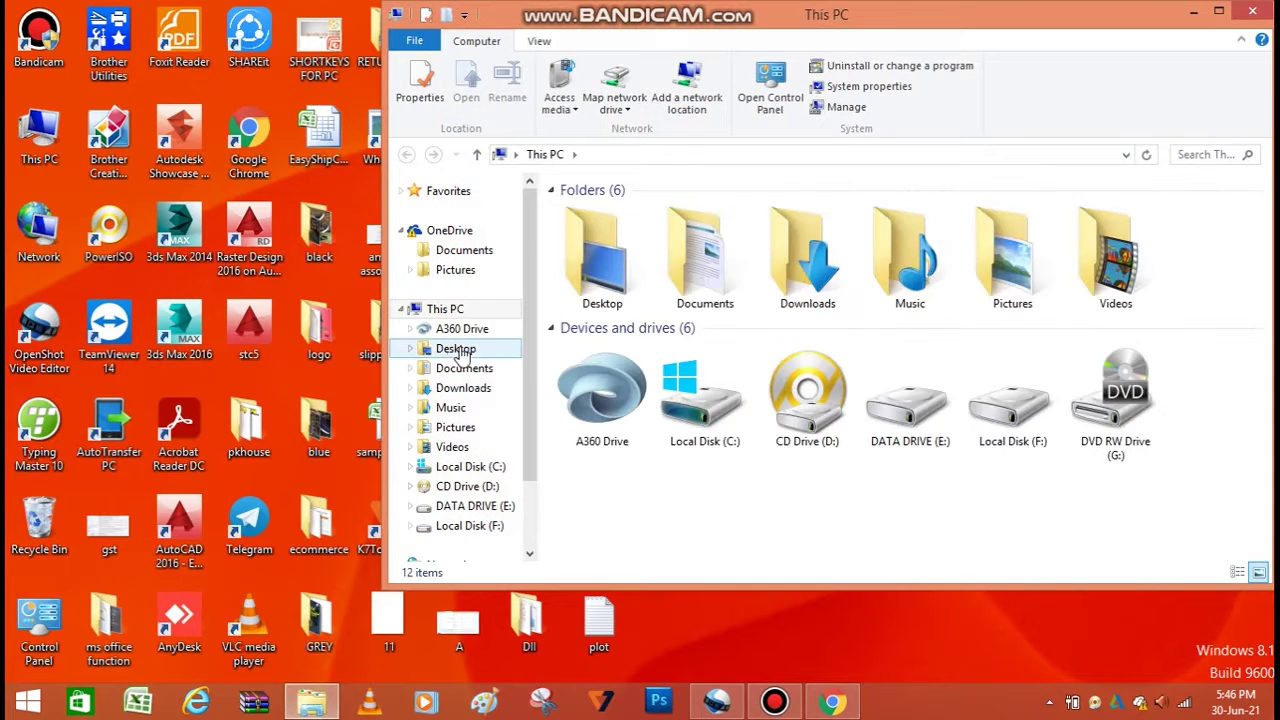
{"action": "left_click", "coordinate": [495, 305]}
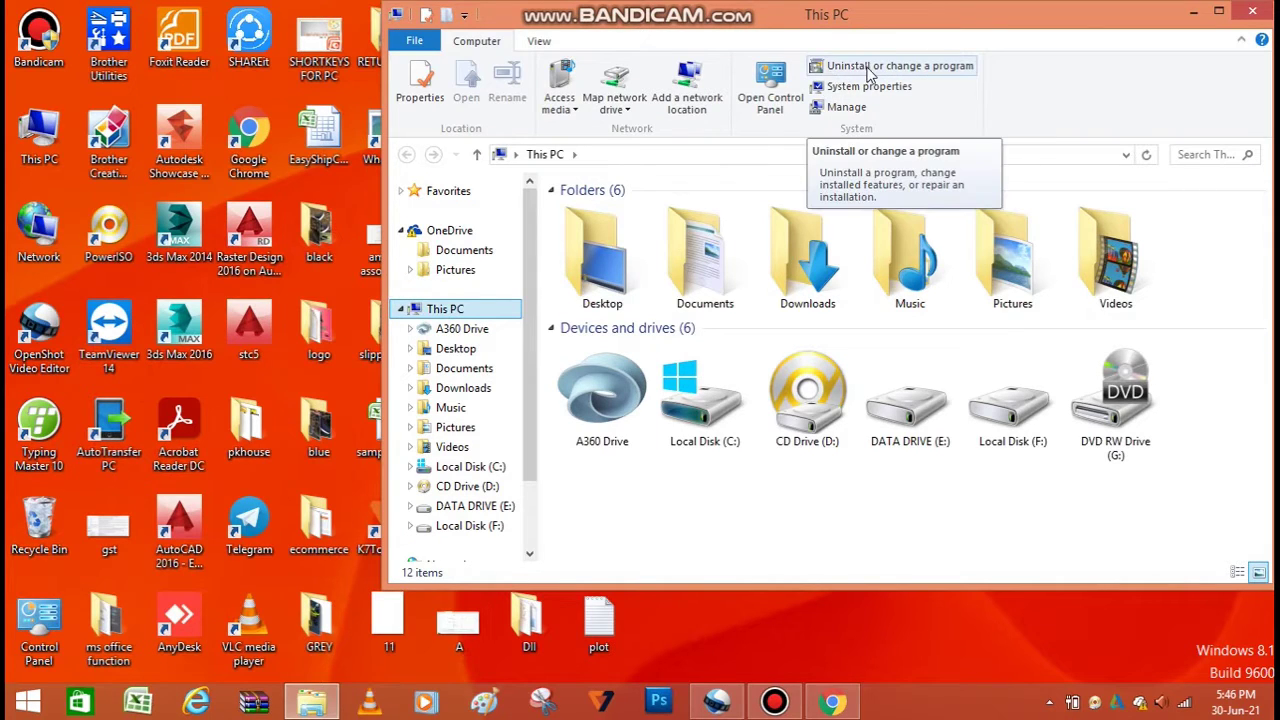
{"action": "left_click", "coordinate": [925, 68]}
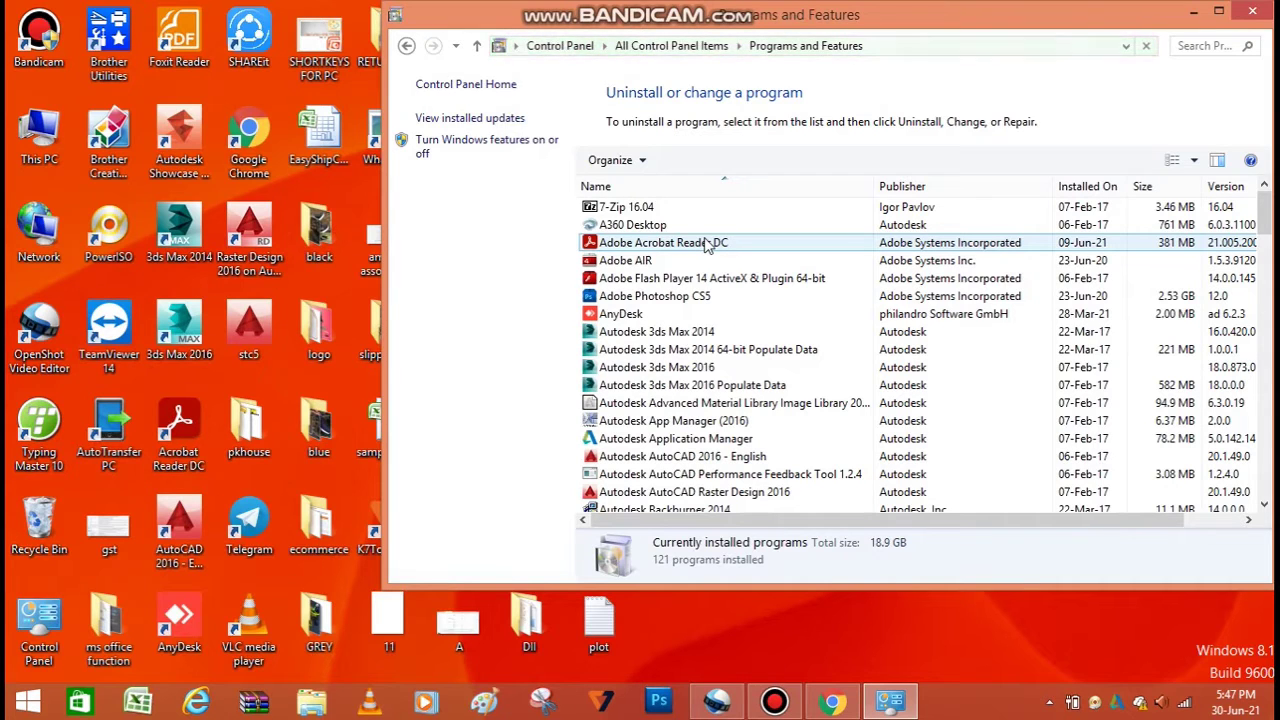
{"action": "double_click", "coordinate": [997, 22]}
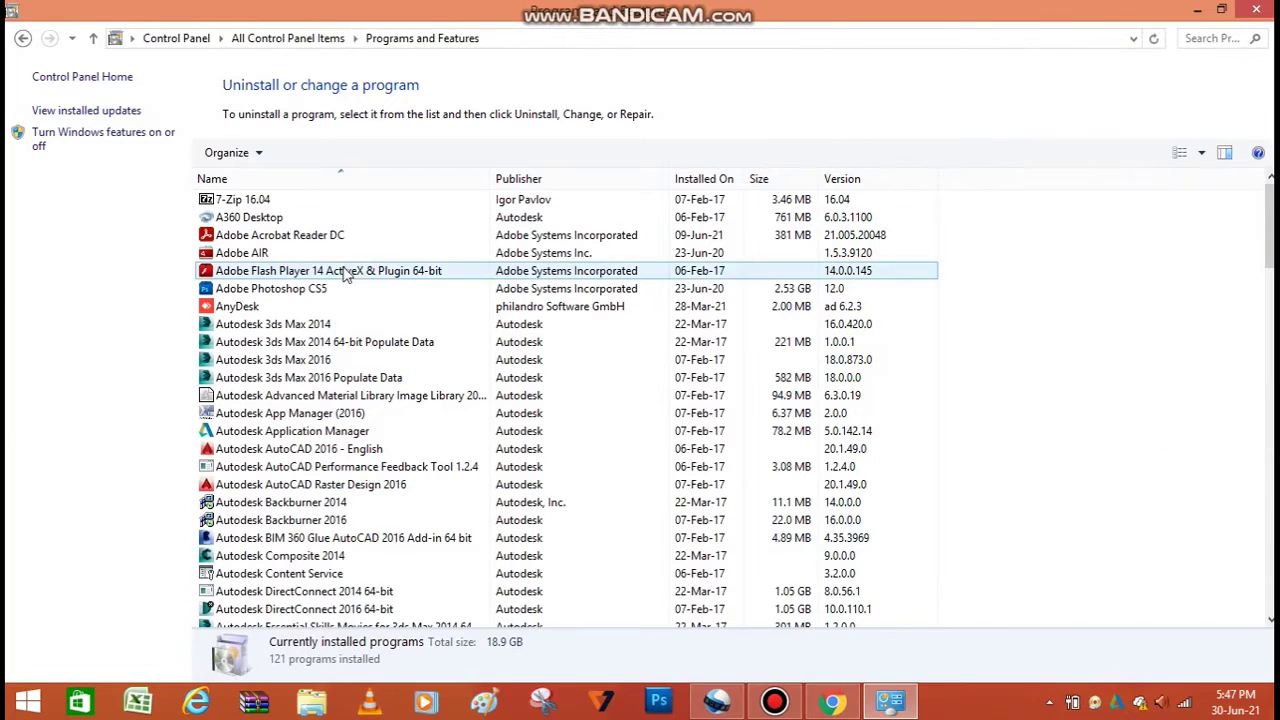
Look through the installed programs whose names begin with F and S.
{"action": "left_click", "coordinate": [285, 362]}
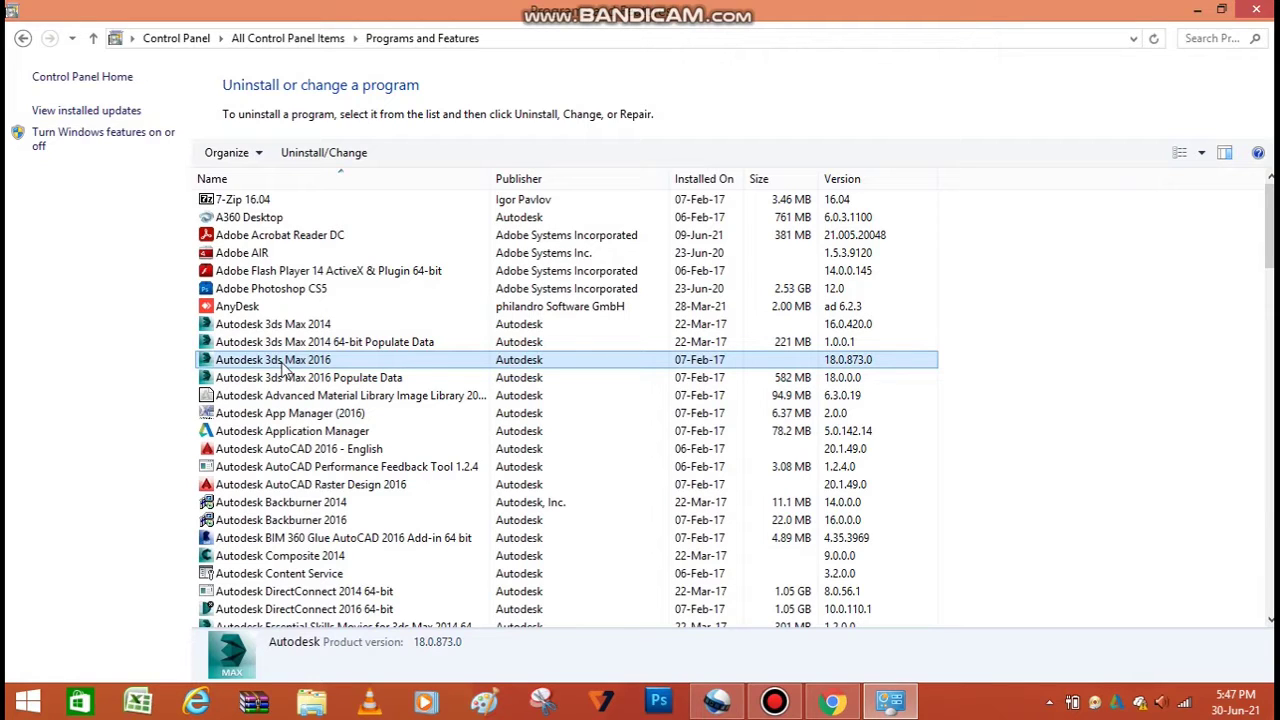
{"action": "key", "text": "f"}
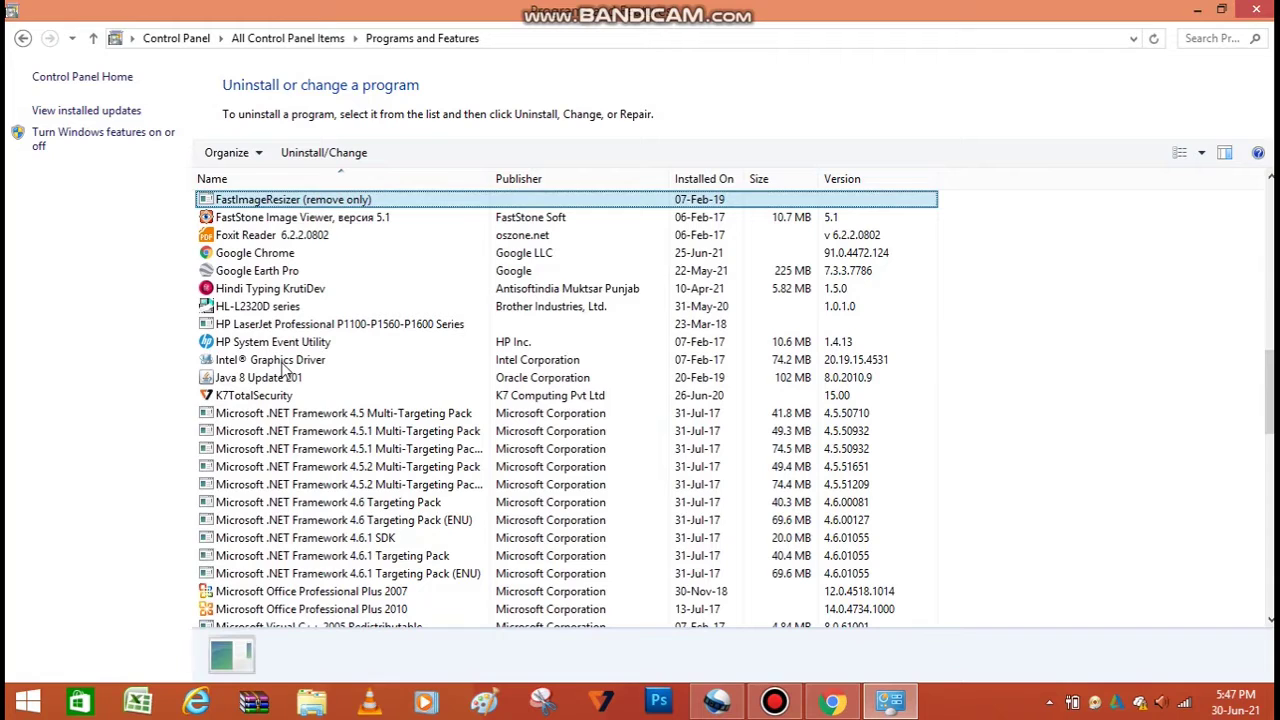
{"action": "key", "text": "Down"}
{"action": "key", "text": "Down"}
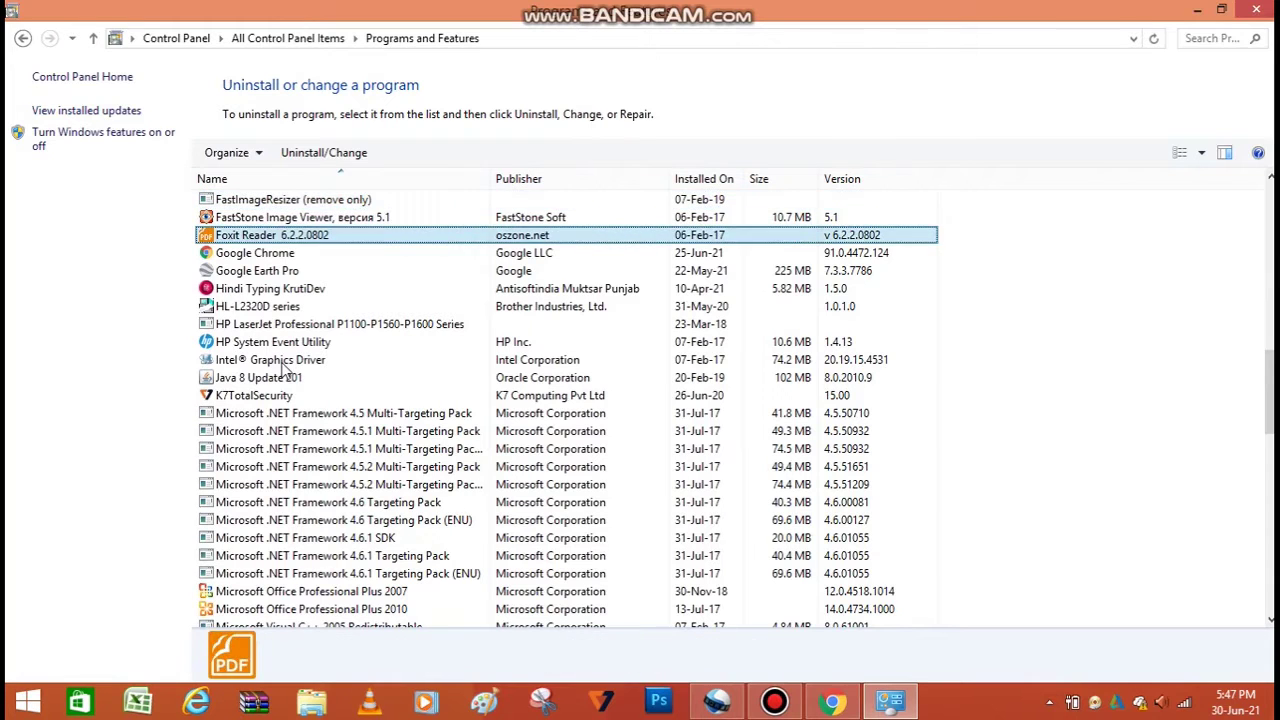
{"action": "key", "text": "Up"}
{"action": "key", "text": "Down"}
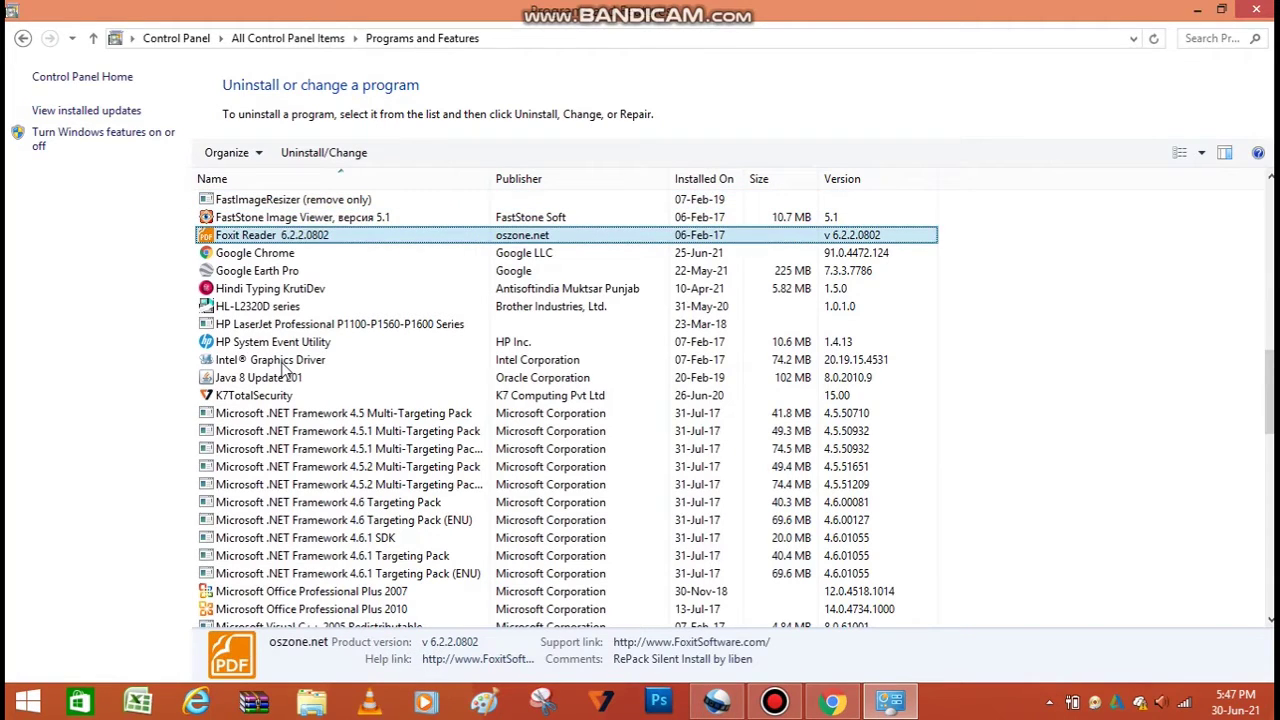
{"action": "key", "text": "s"}
{"action": "key", "text": "Down"}
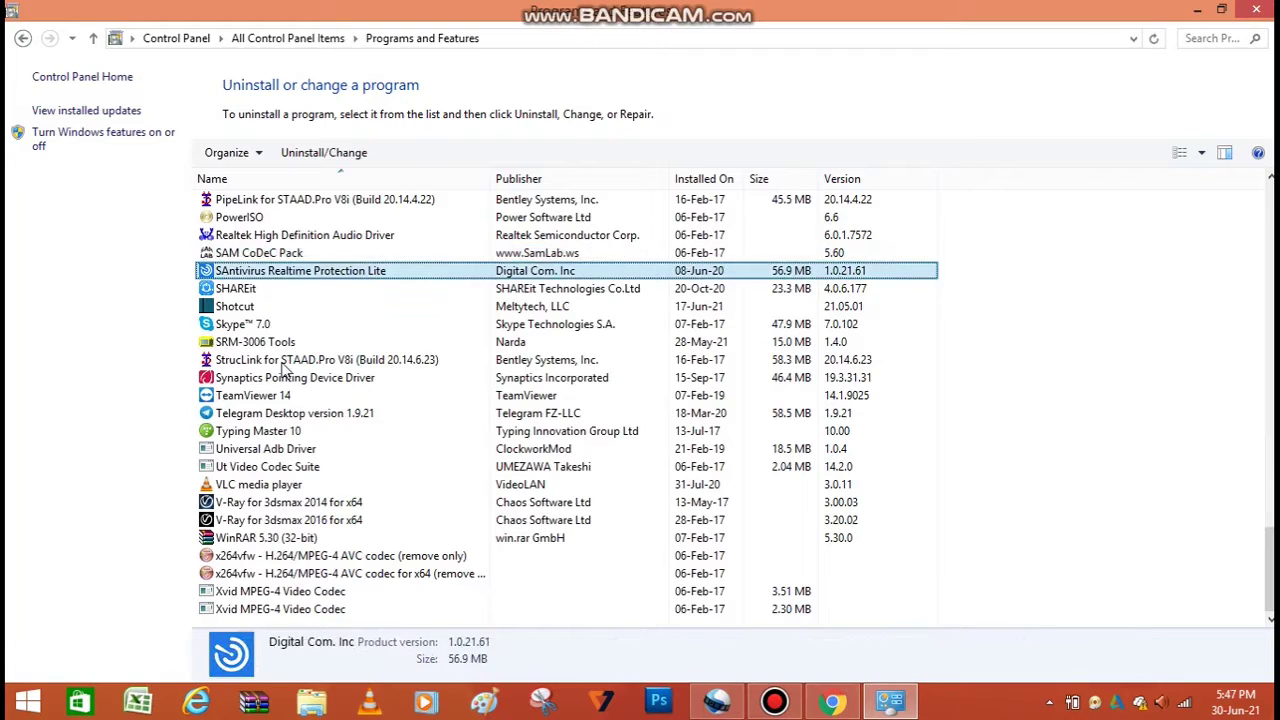
{"action": "key", "text": "Down"}
{"action": "key", "text": "Down"}
{"action": "key", "text": "Down"}
{"action": "key", "text": "Down"}
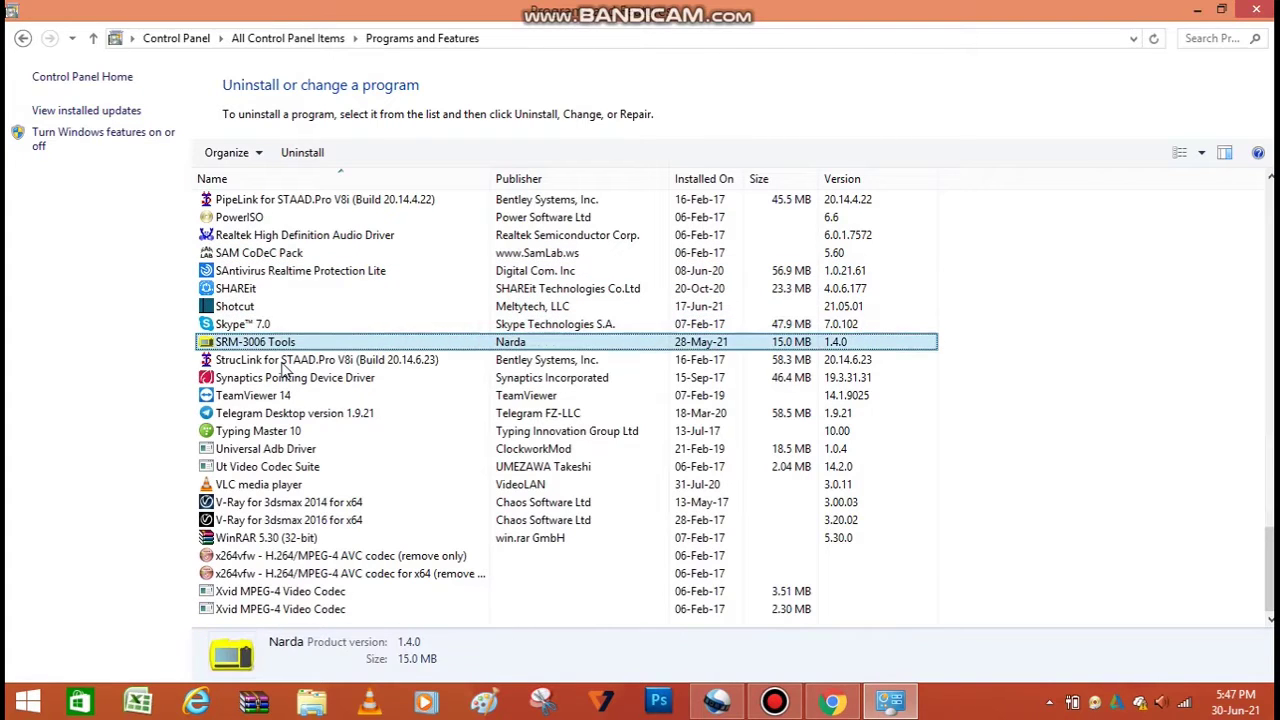
{"action": "key", "text": "Down"}
{"action": "key", "text": "Down"}
{"action": "key", "text": "s"}
Show the Uninstall option for TeamViewer 14, dismiss it without uninstalling, and close the programs window.
{"action": "left_click", "coordinate": [288, 398]}
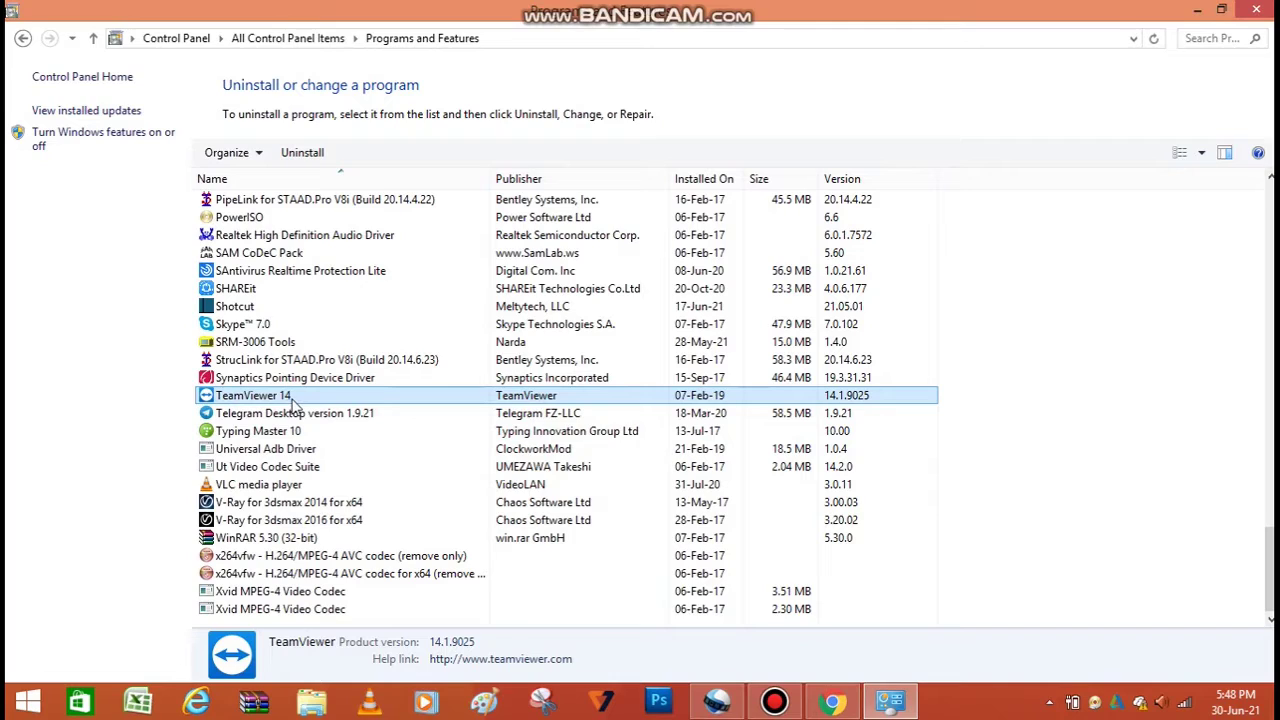
{"action": "right_click", "coordinate": [293, 399]}
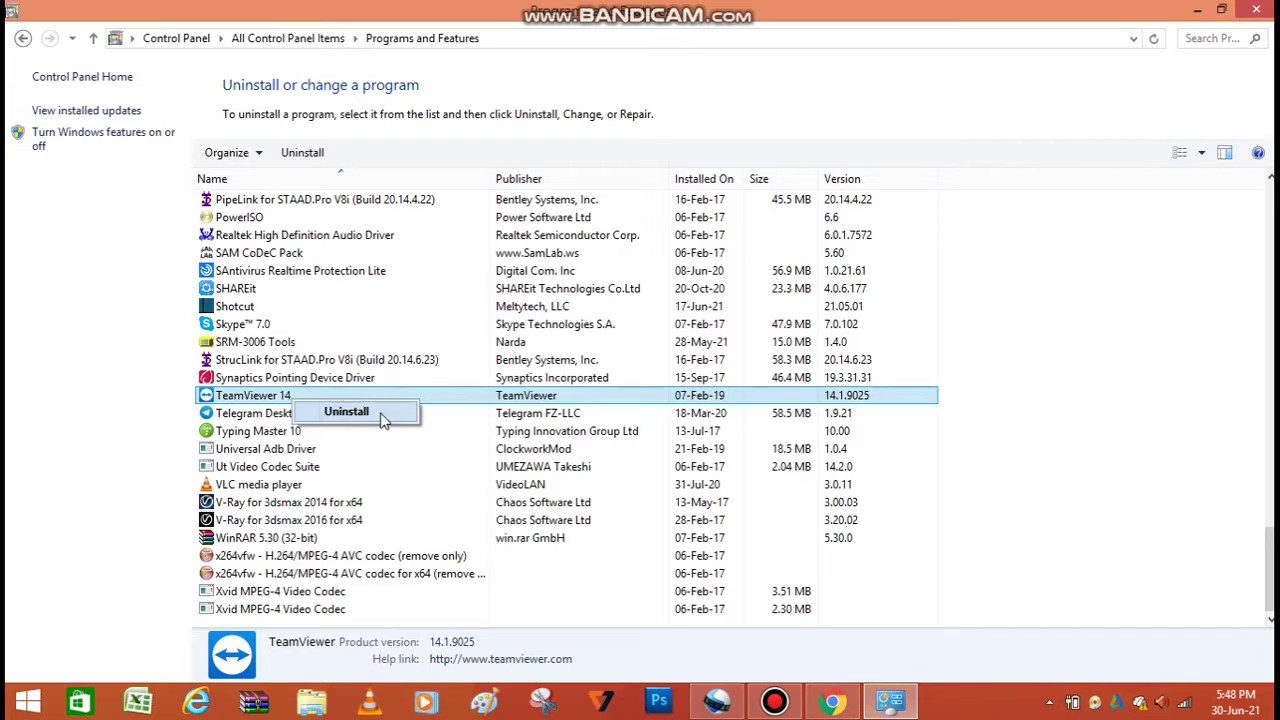
{"action": "left_click", "coordinate": [1120, 291]}
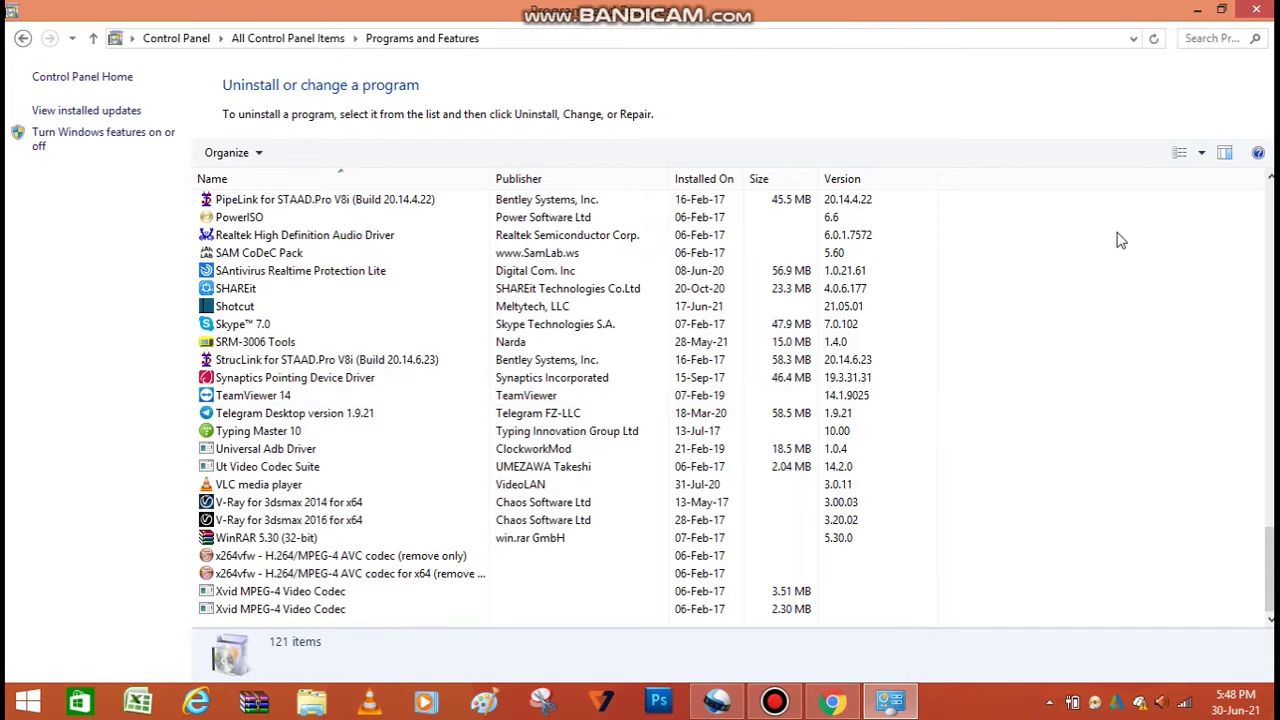
{"action": "left_click", "coordinate": [1256, 9]}
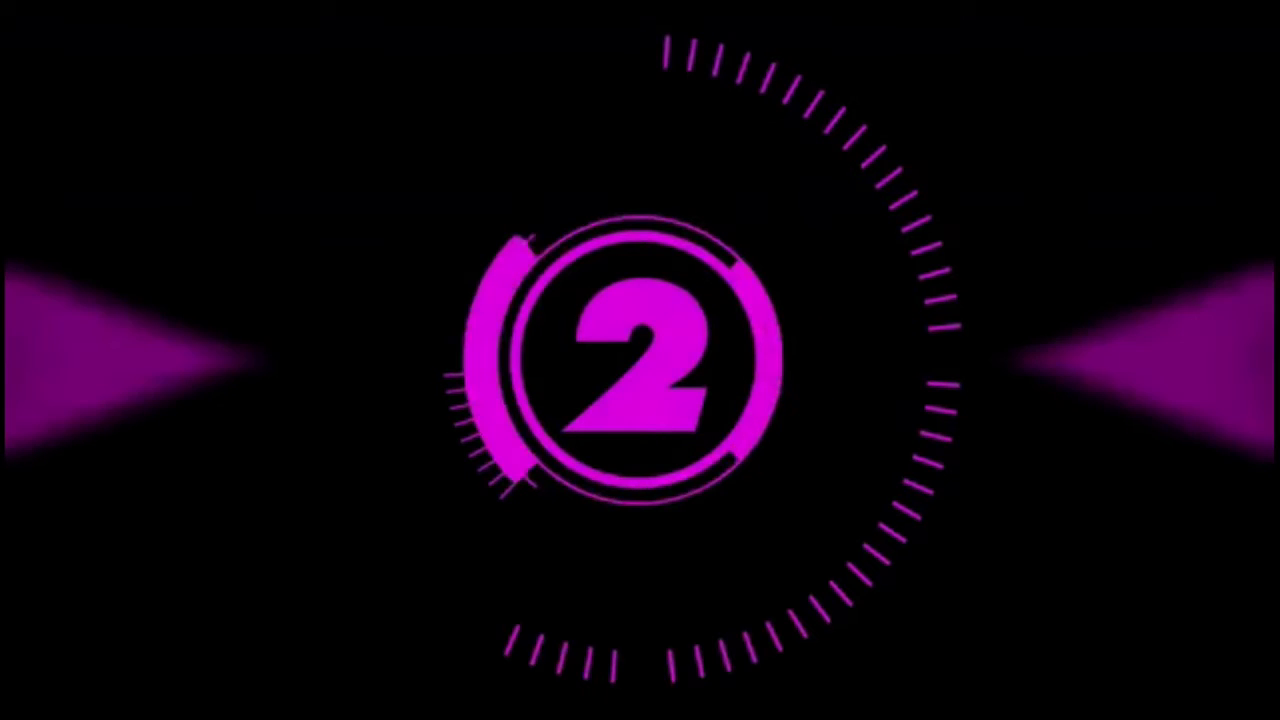
{"action": "right_click", "coordinate": [930, 164]}
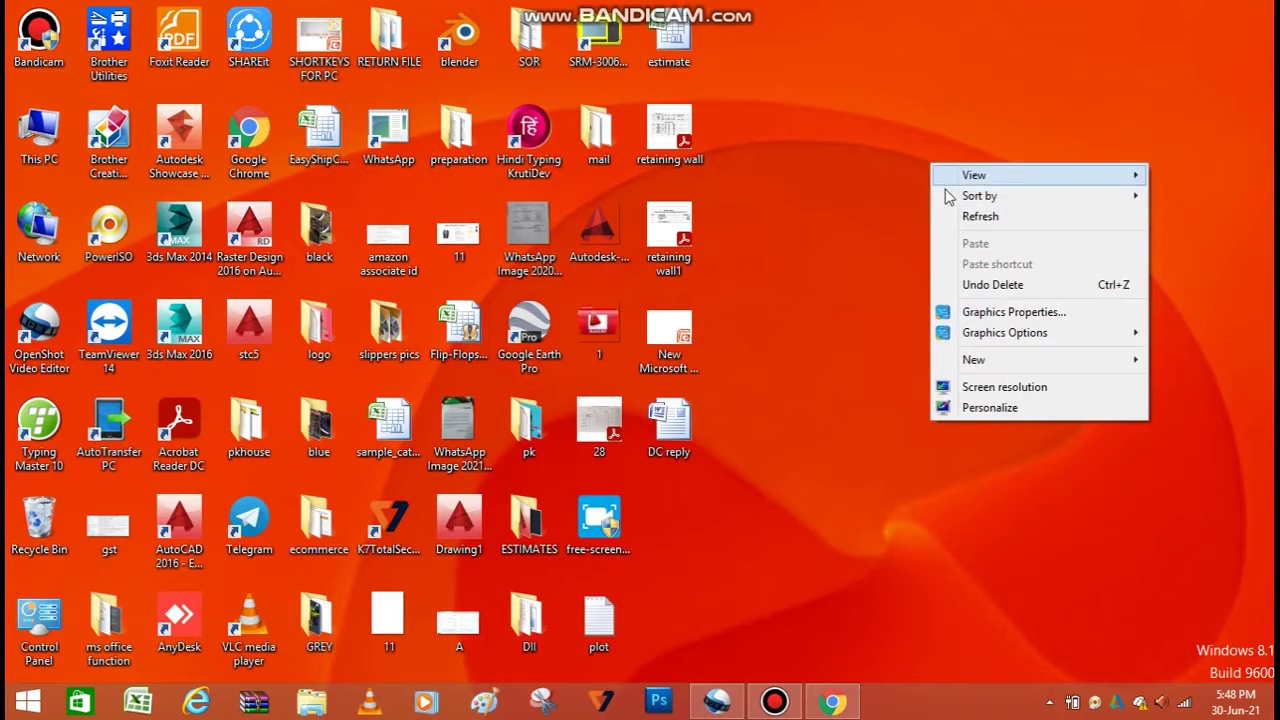
{"action": "left_click", "coordinate": [960, 216]}
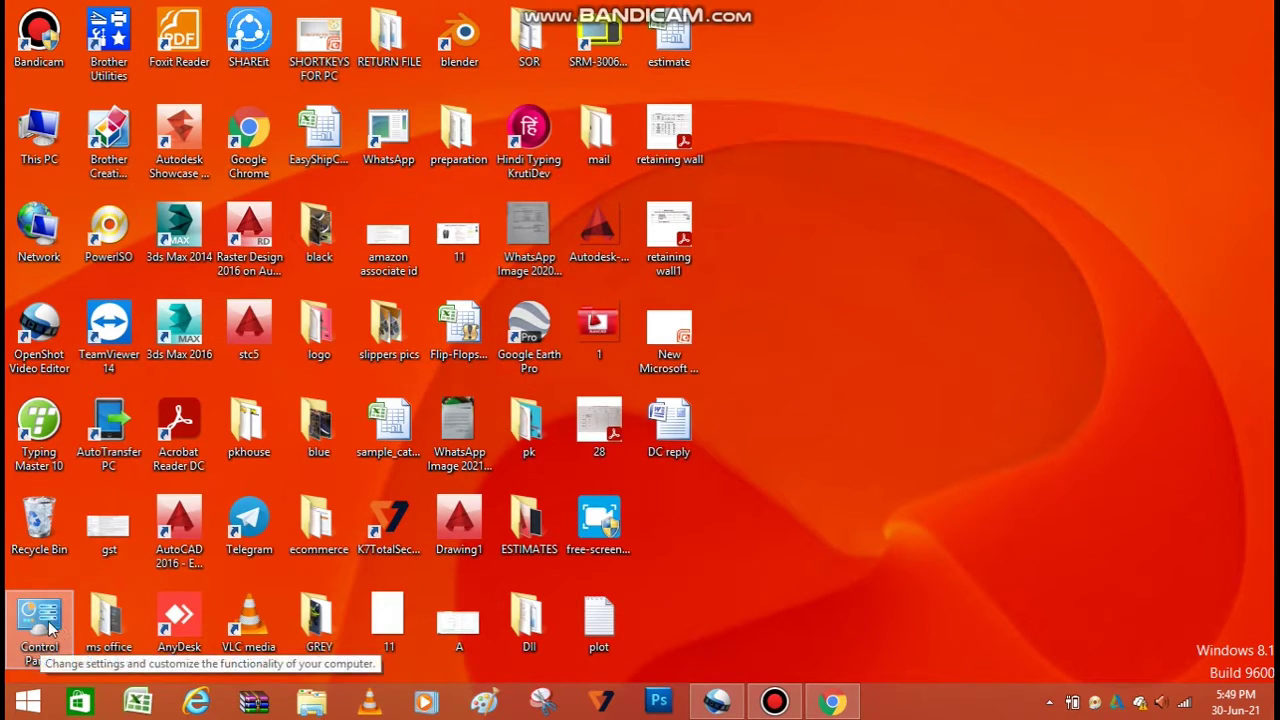
Search the Start screen for "control", open Control Panel, and go to its list for uninstalling a program.
{"action": "left_click", "coordinate": [28, 705]}
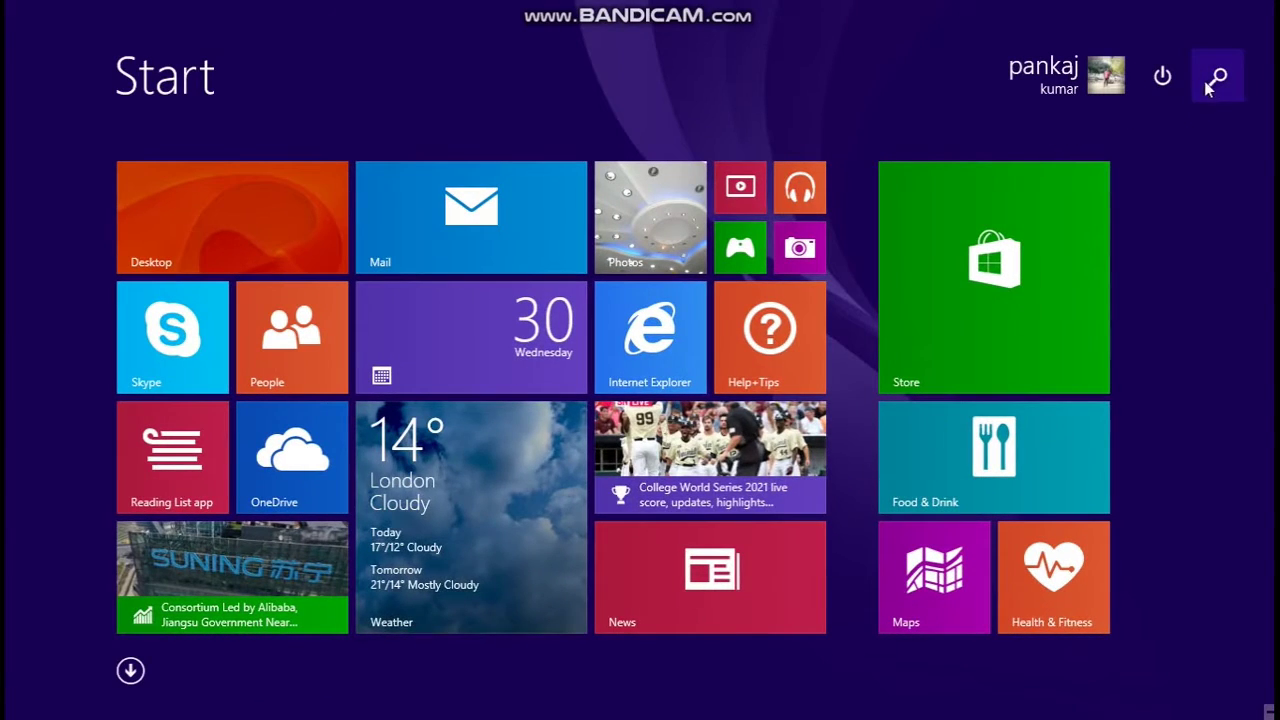
{"action": "left_click", "coordinate": [1215, 87]}
{"action": "type", "text": "c"}
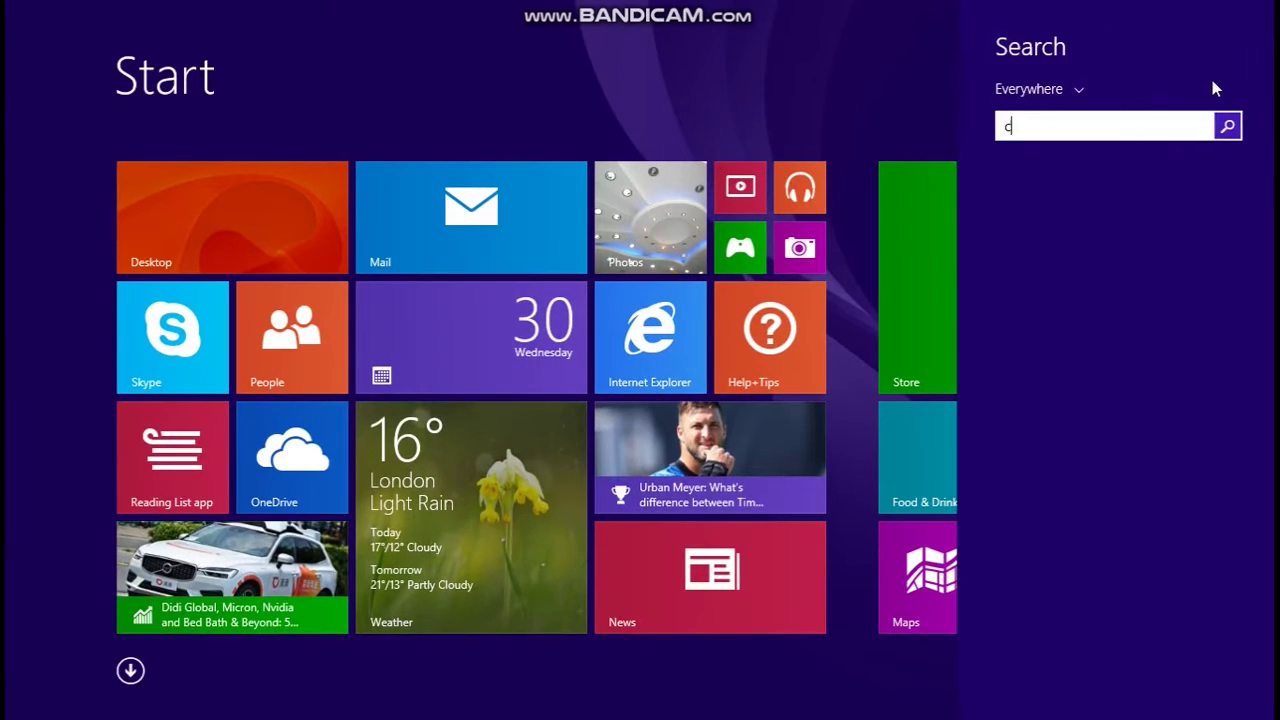
{"action": "type", "text": "on"}
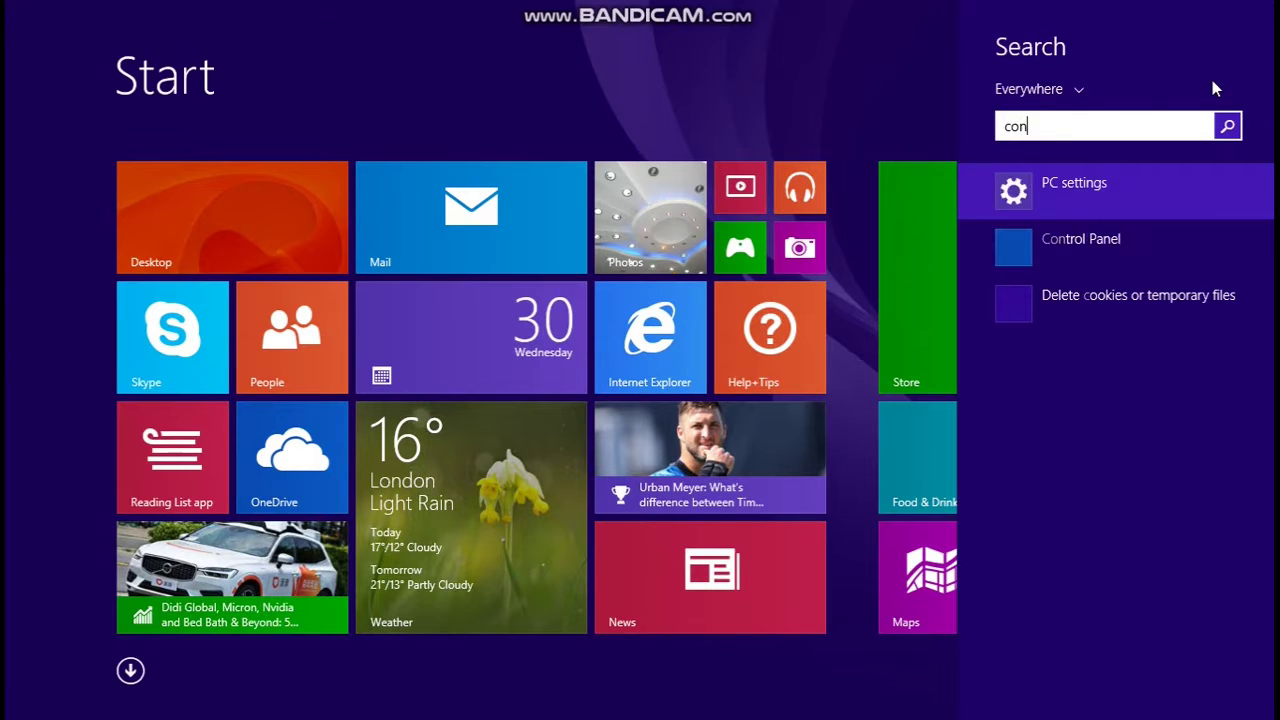
{"action": "type", "text": "trol"}
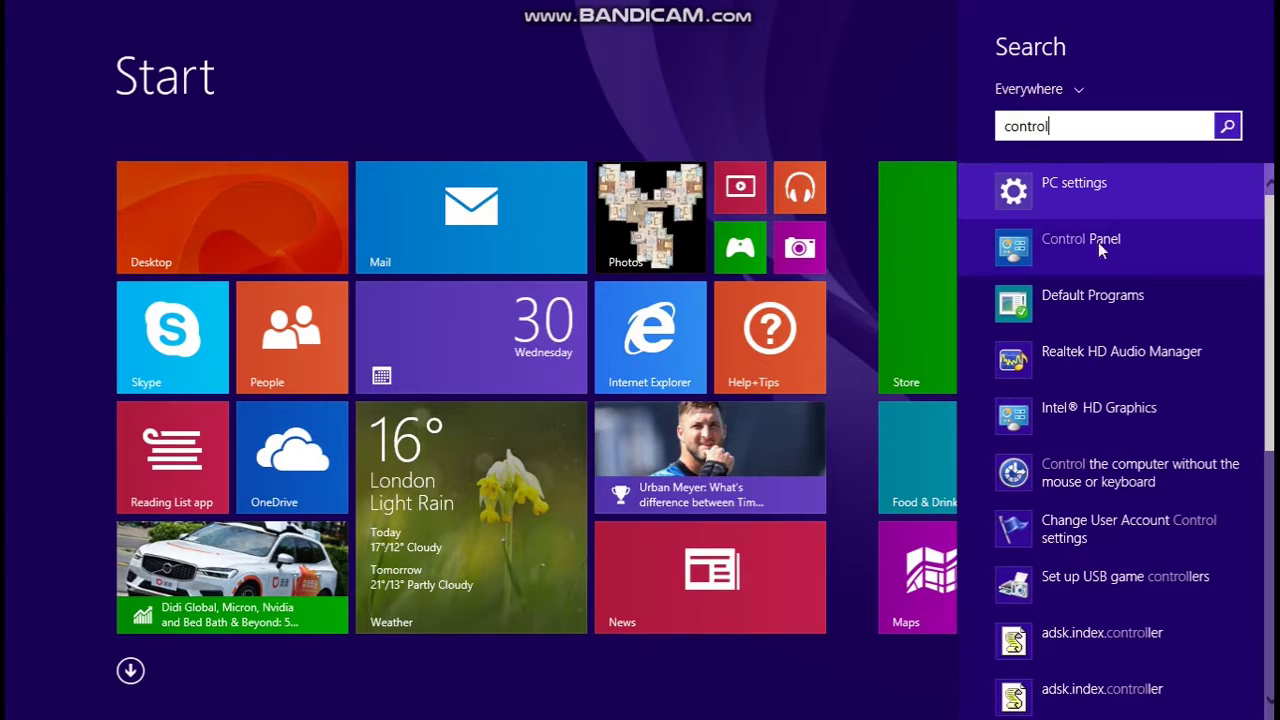
{"action": "left_click", "coordinate": [1069, 251]}
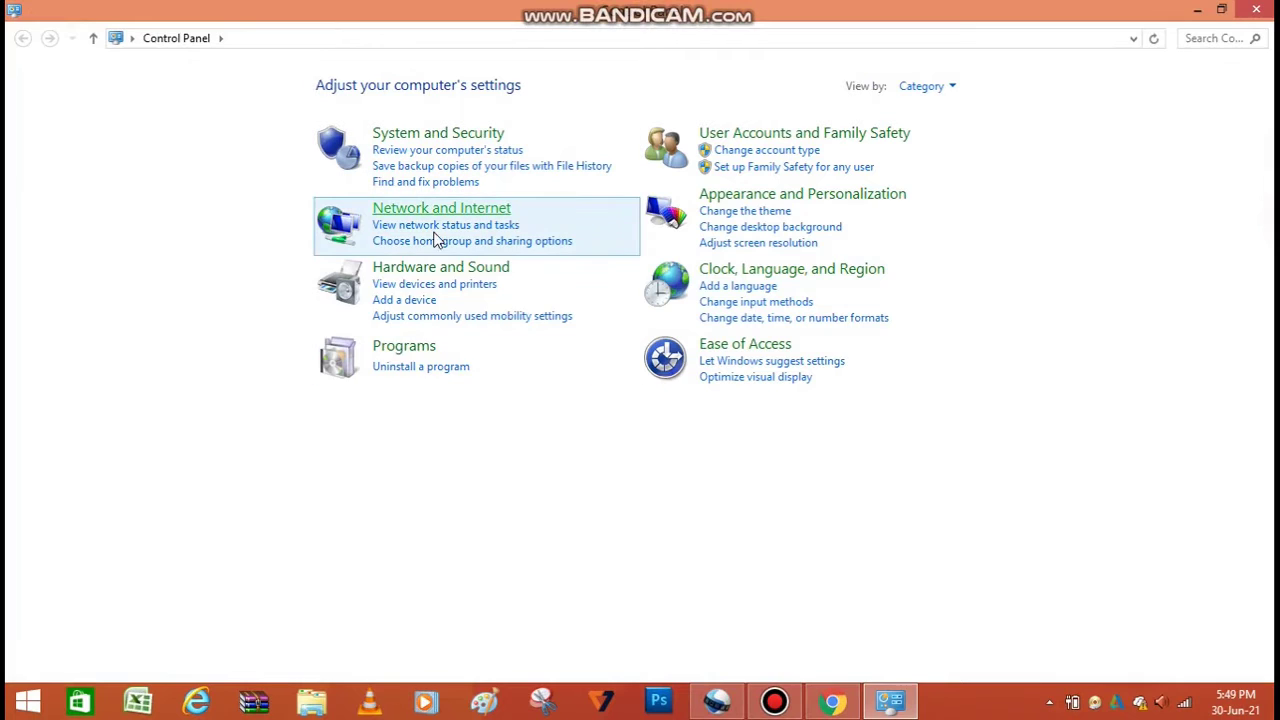
{"action": "left_click", "coordinate": [409, 370]}
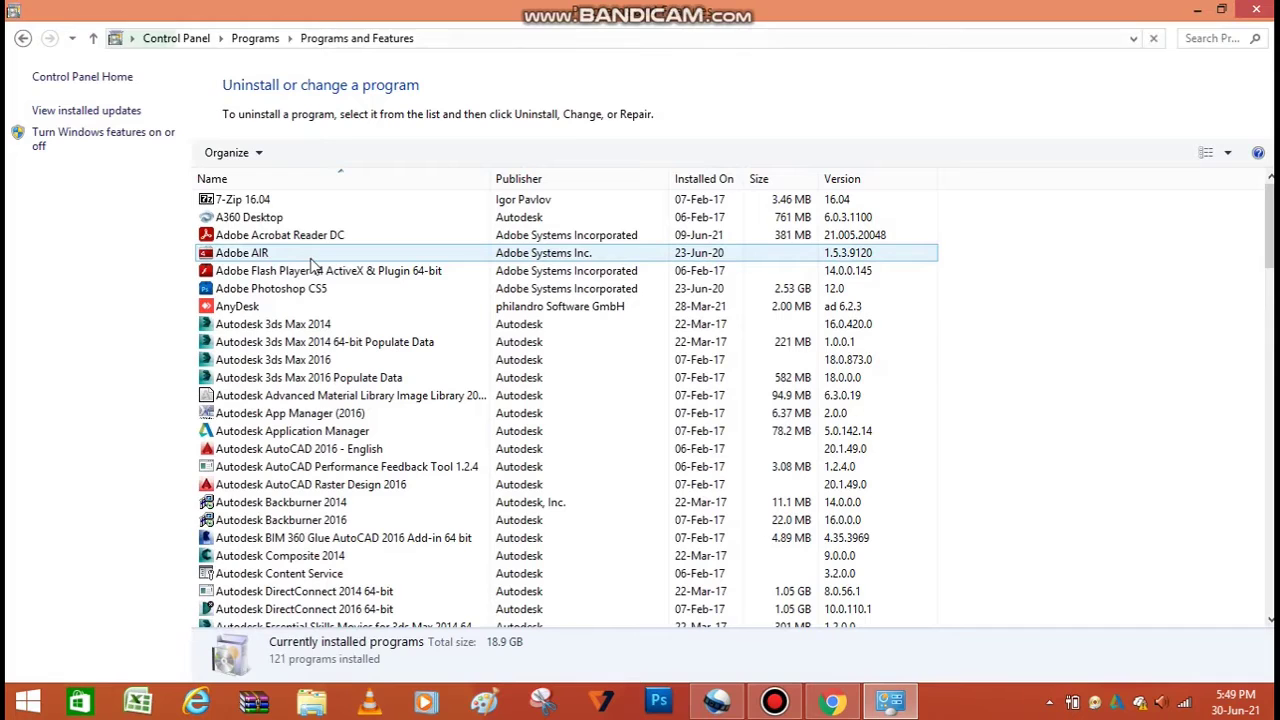
Look through the installed programs list and jump to the entries whose names begin with T.
{"action": "scroll", "coordinate": [311, 263], "scroll_direction": "down", "scroll_amount": 6}
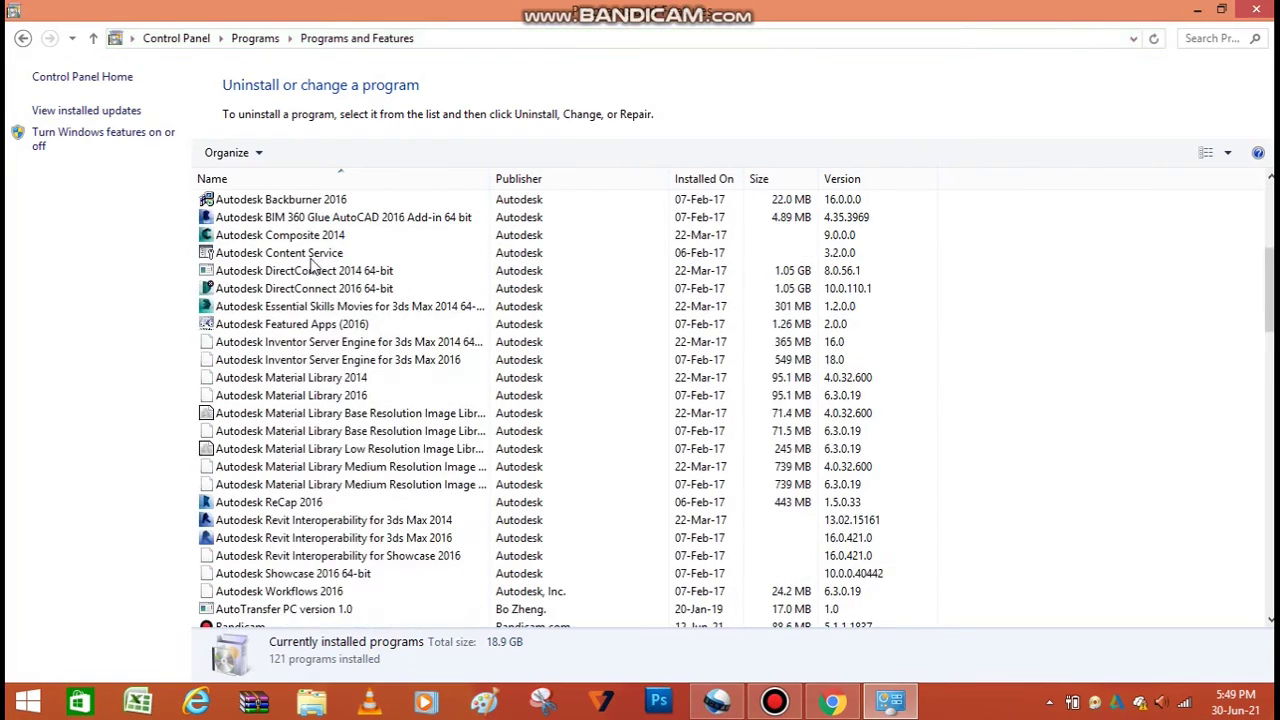
{"action": "scroll", "coordinate": [300, 330], "scroll_direction": "up", "scroll_amount": 6}
{"action": "left_click", "coordinate": [295, 366]}
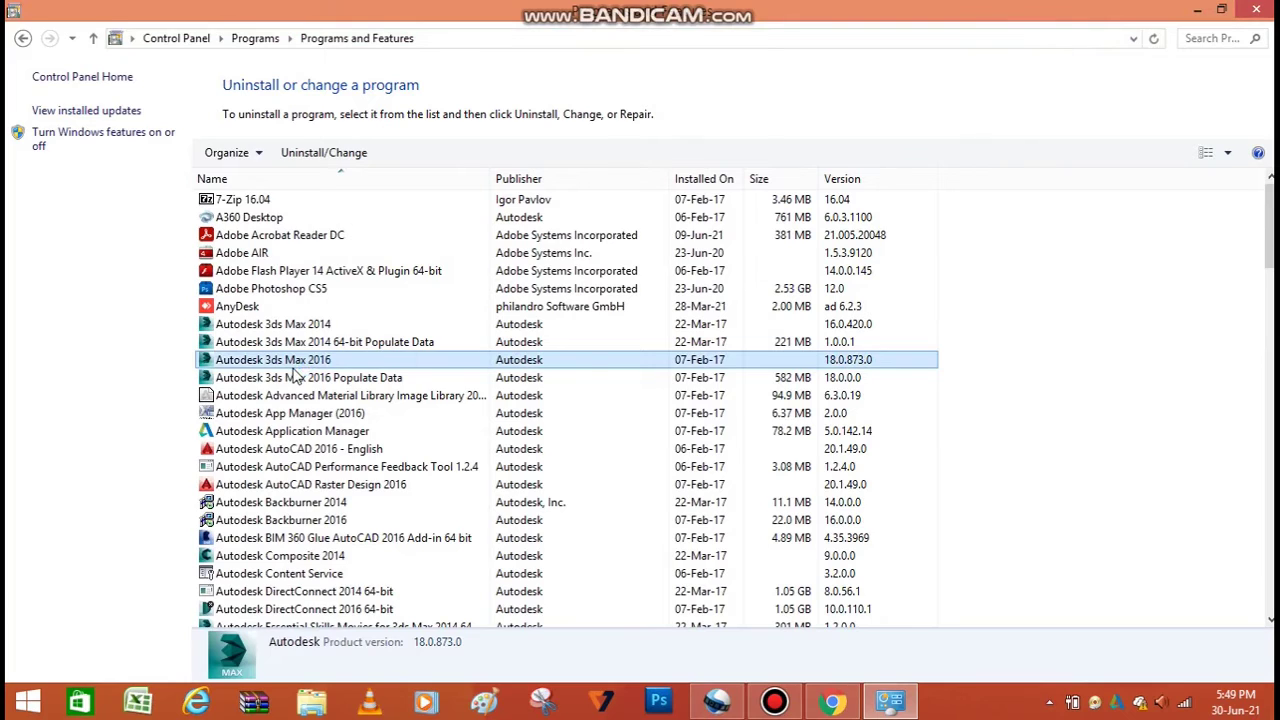
{"action": "key", "text": "t"}
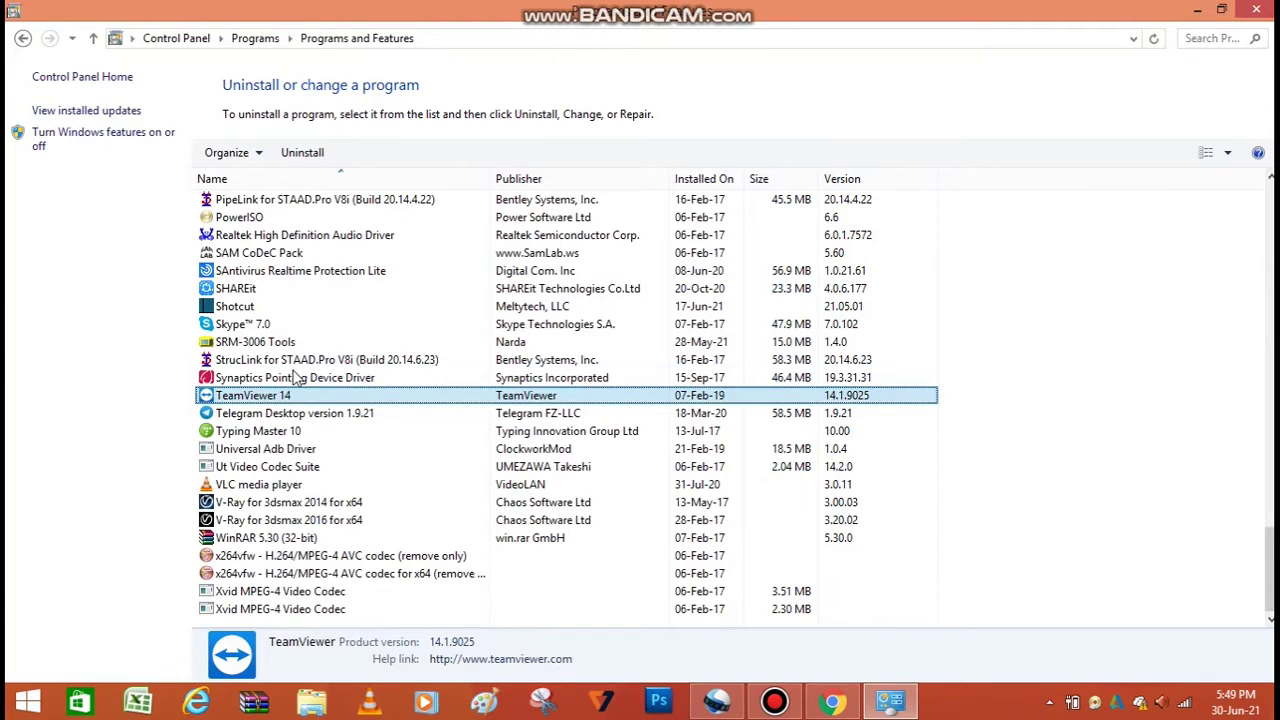
{"action": "left_click", "coordinate": [320, 449]}
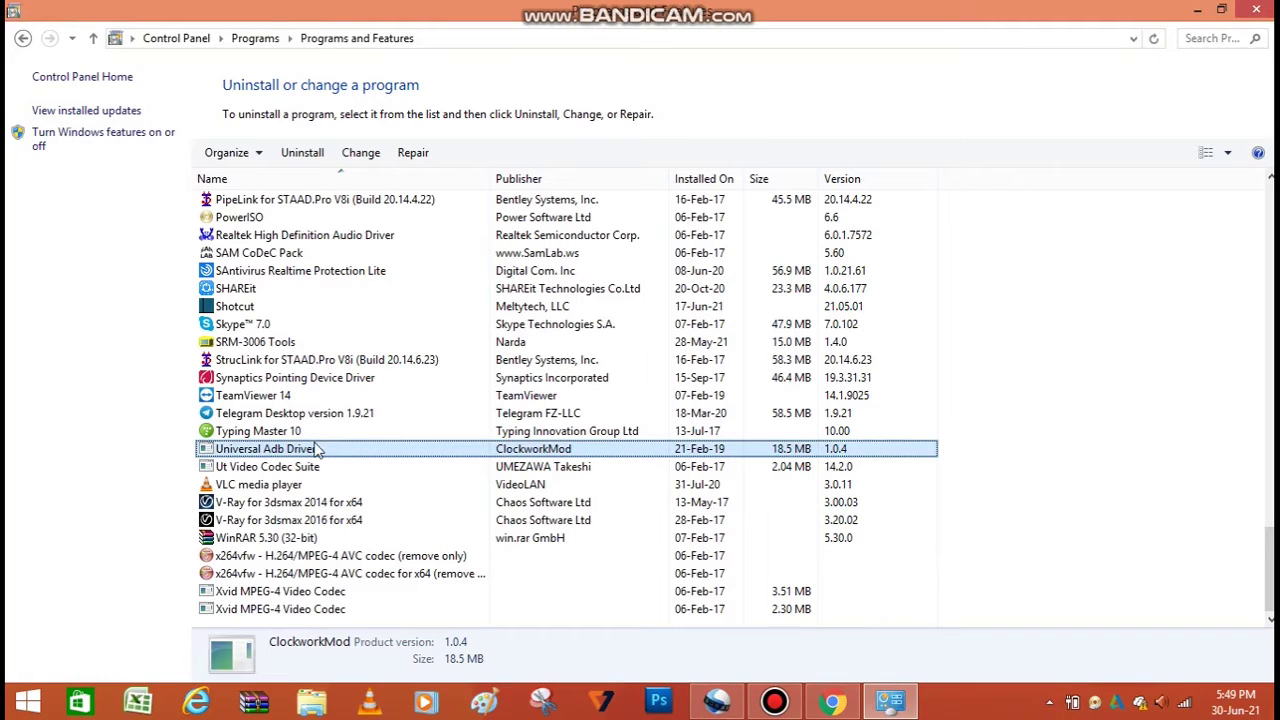
Uninstall TeamViewer 14 without removing its settings, minimize the browser window that opens, and close the finished uninstaller.
{"action": "left_click", "coordinate": [265, 398]}
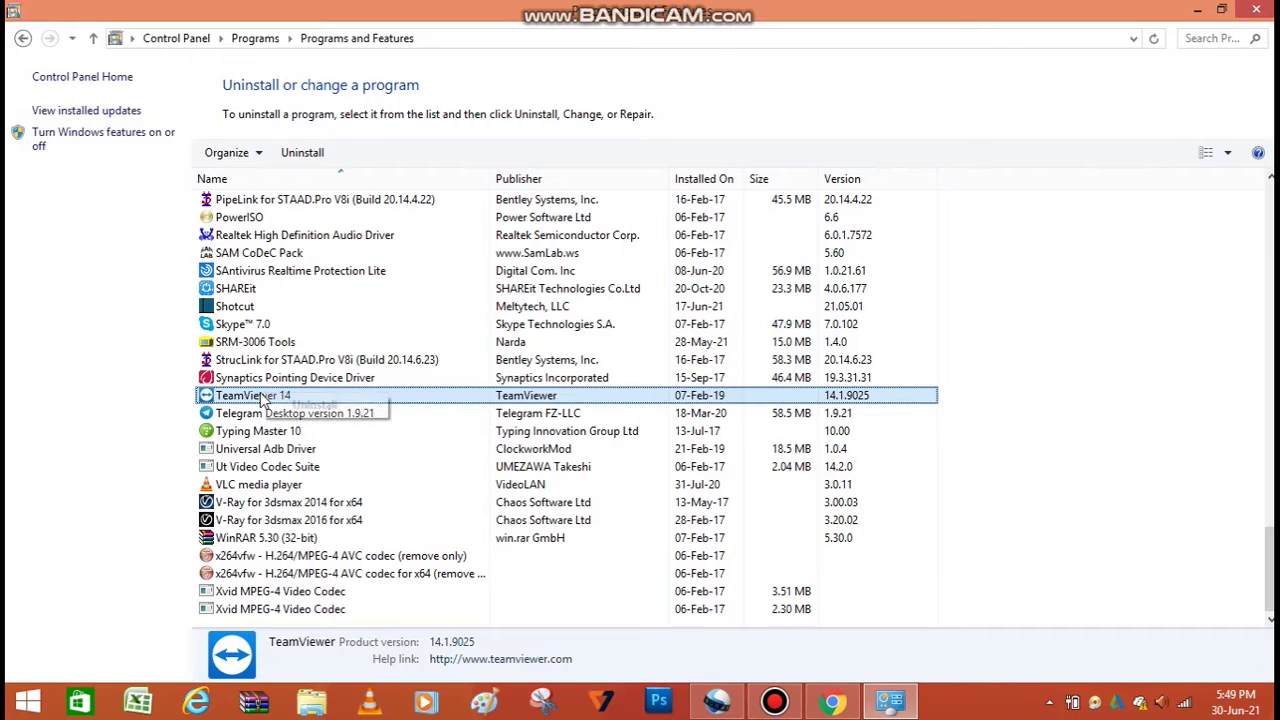
{"action": "right_click", "coordinate": [265, 397]}
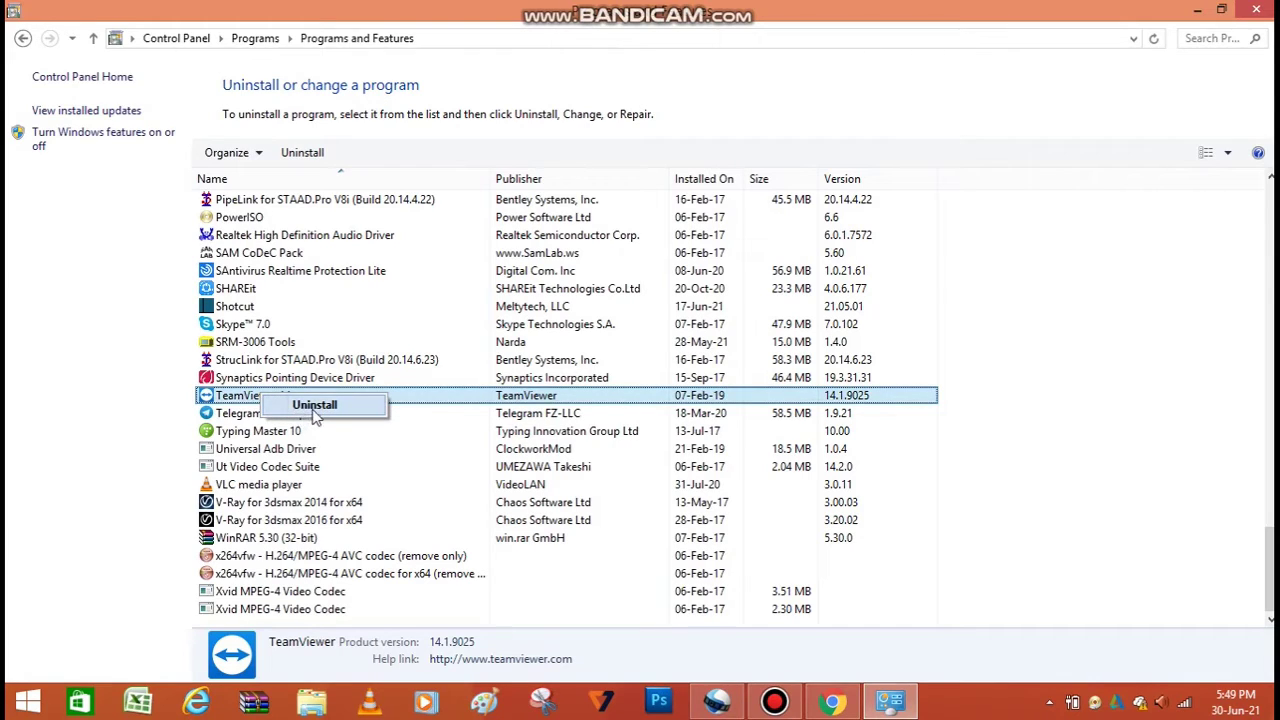
{"action": "left_click", "coordinate": [314, 410]}
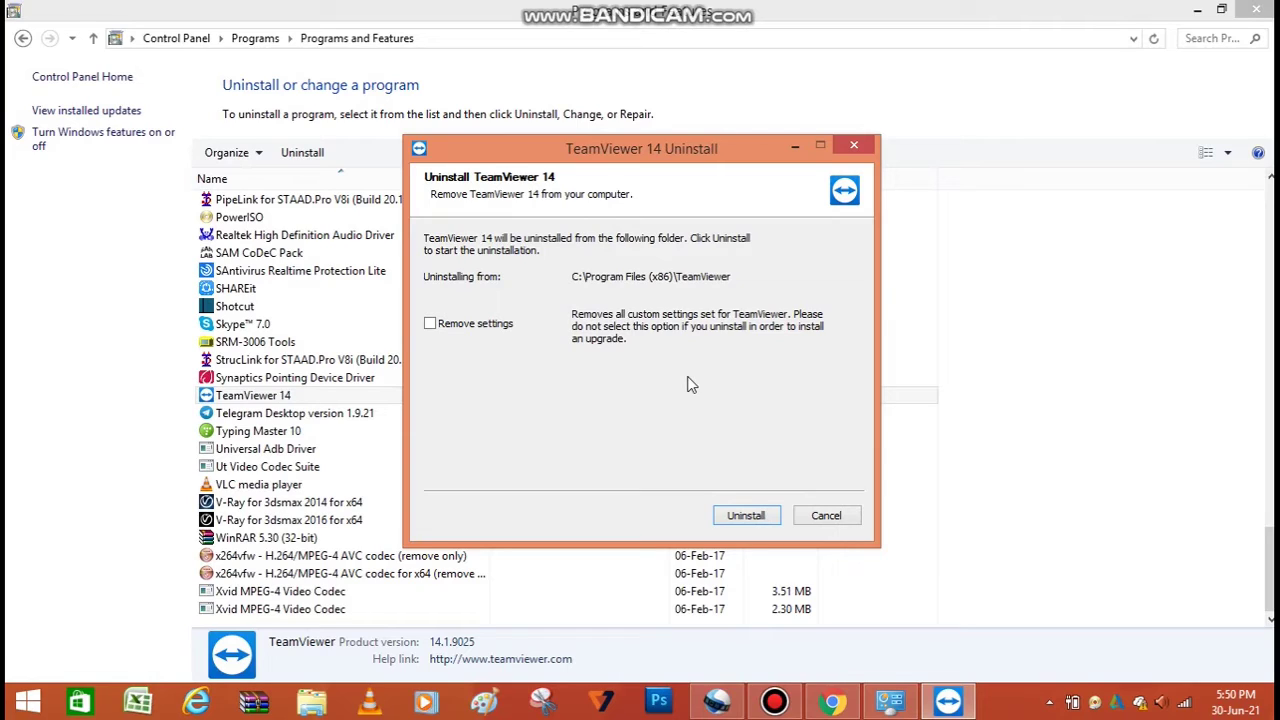
{"action": "left_click", "coordinate": [746, 516]}
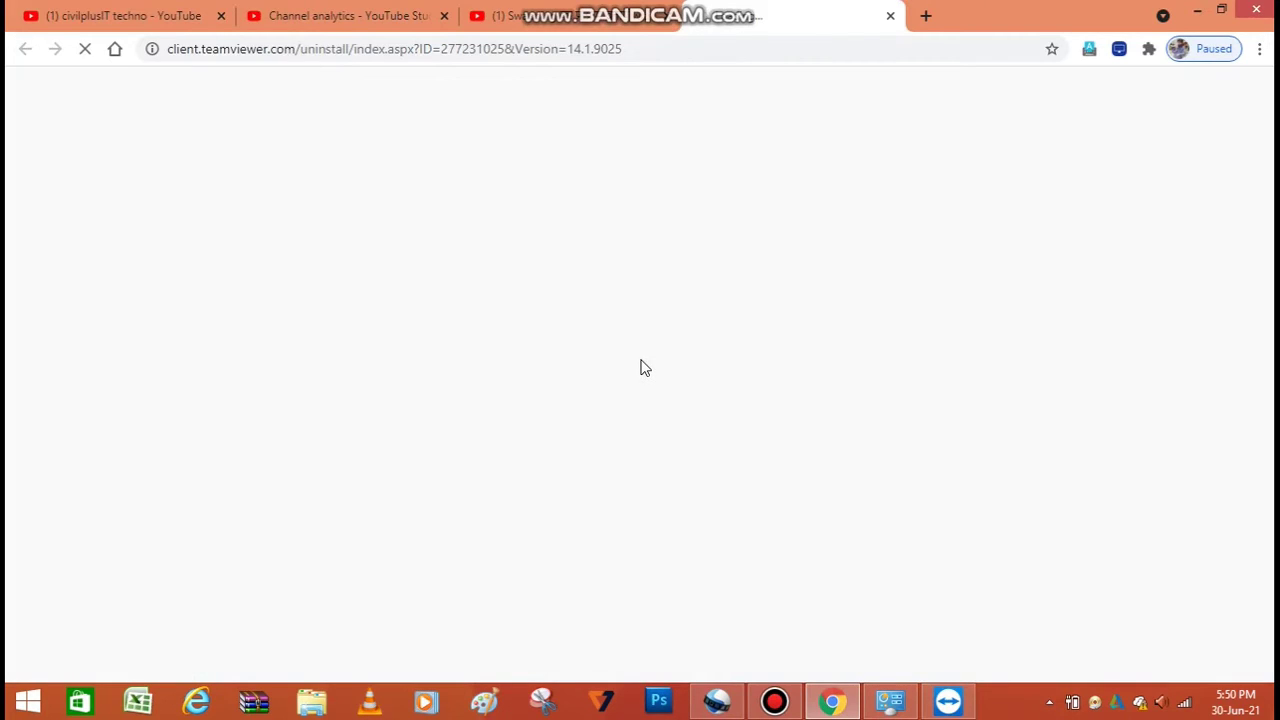
{"action": "left_click", "coordinate": [1197, 10]}
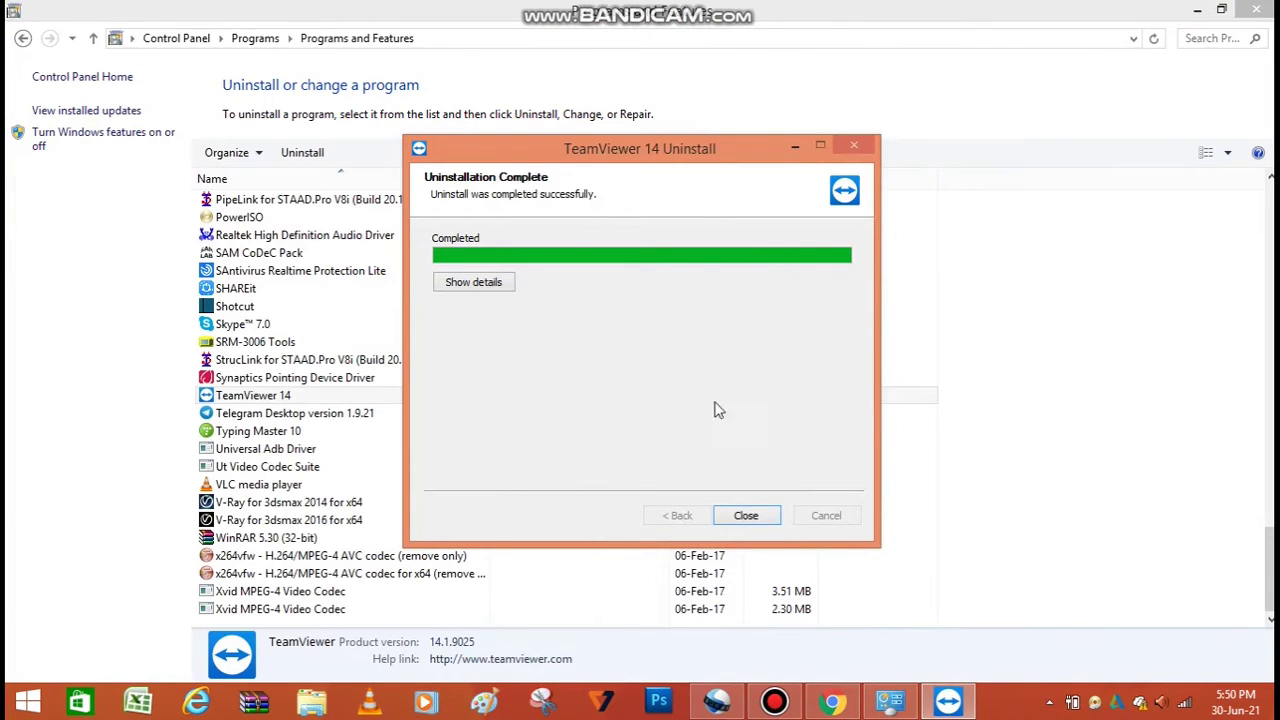
{"action": "left_click", "coordinate": [746, 516]}
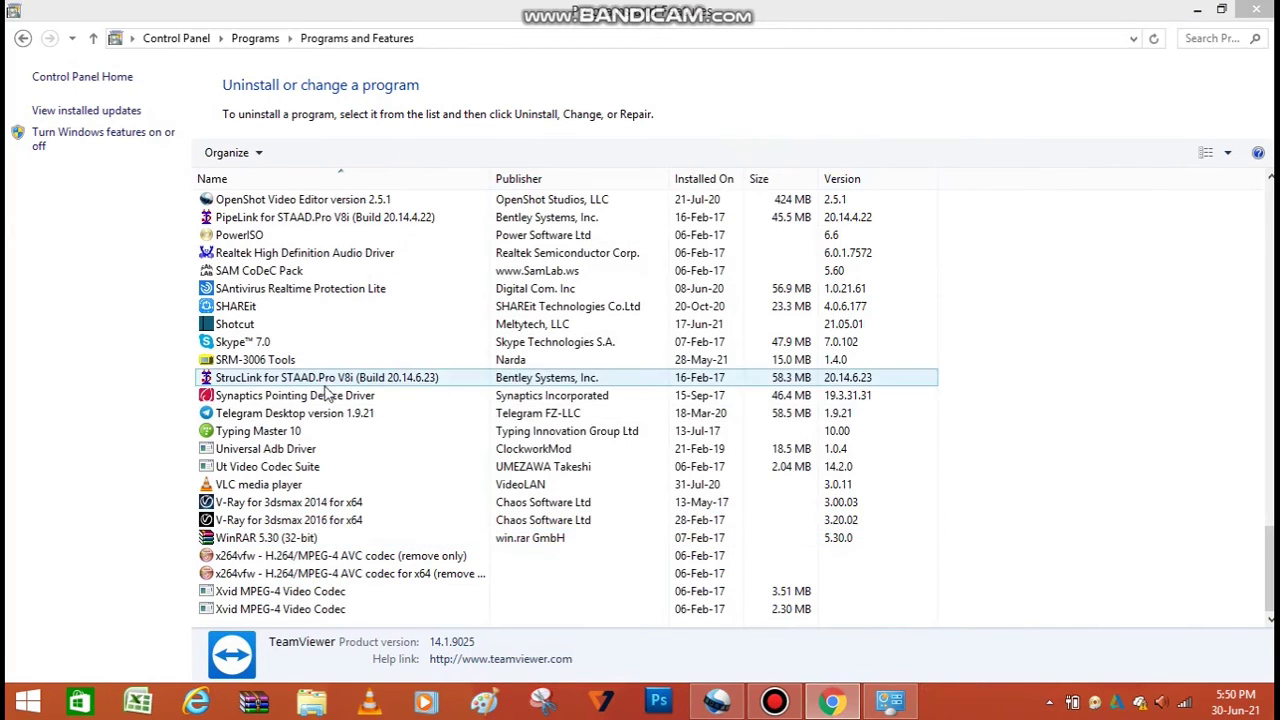
Check the entries around Telegram Desktop and Typing Master 10 for TeamViewer 14, and close the programs window.
{"action": "left_click", "coordinate": [298, 400]}
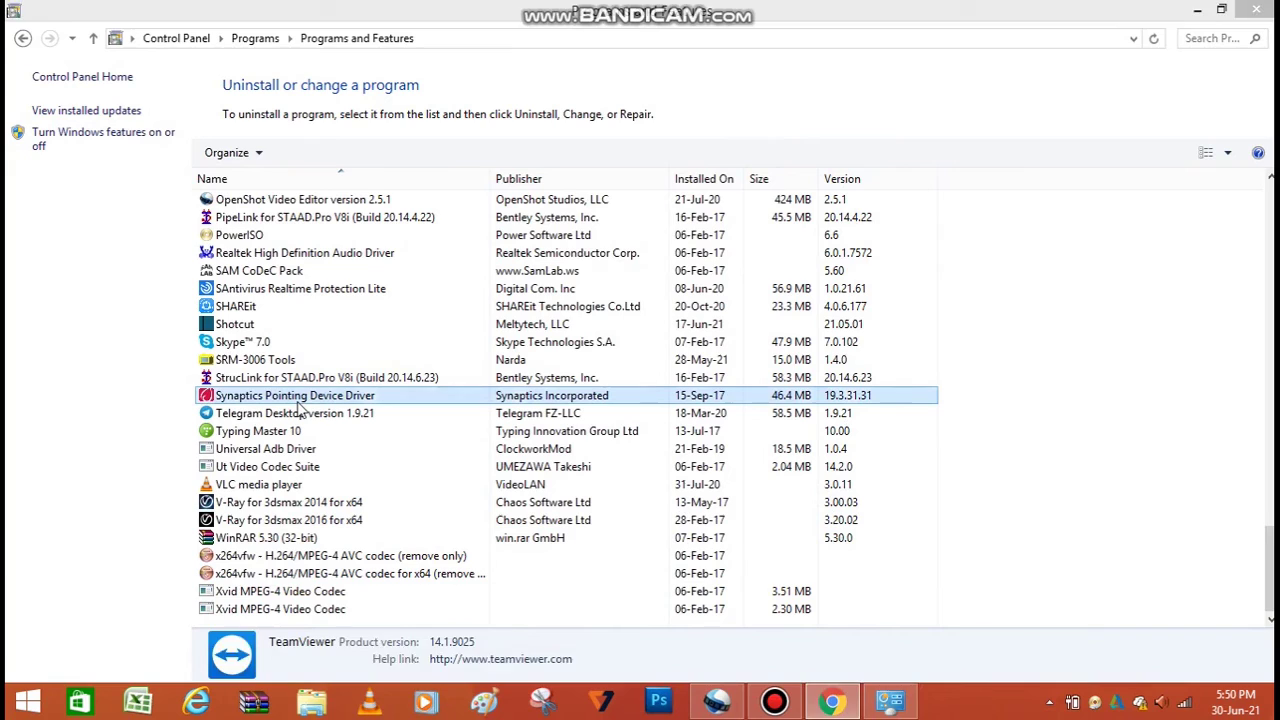
{"action": "left_click", "coordinate": [298, 408]}
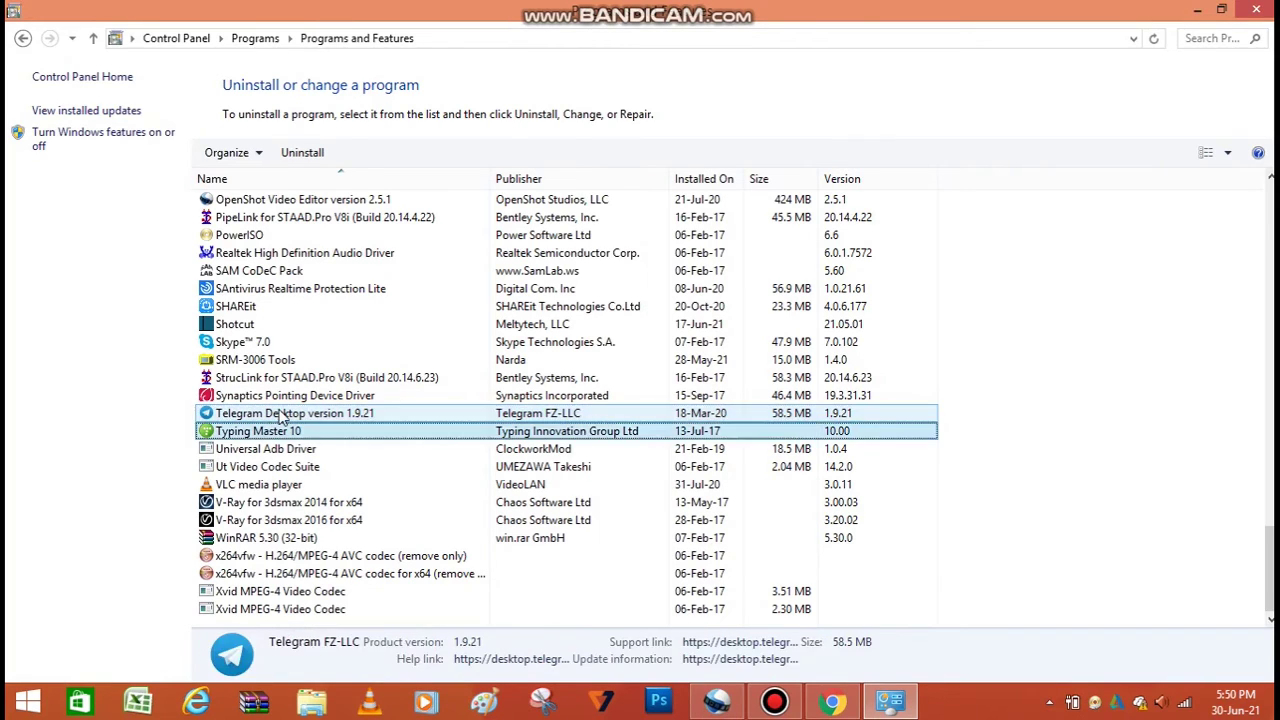
{"action": "left_click", "coordinate": [282, 430]}
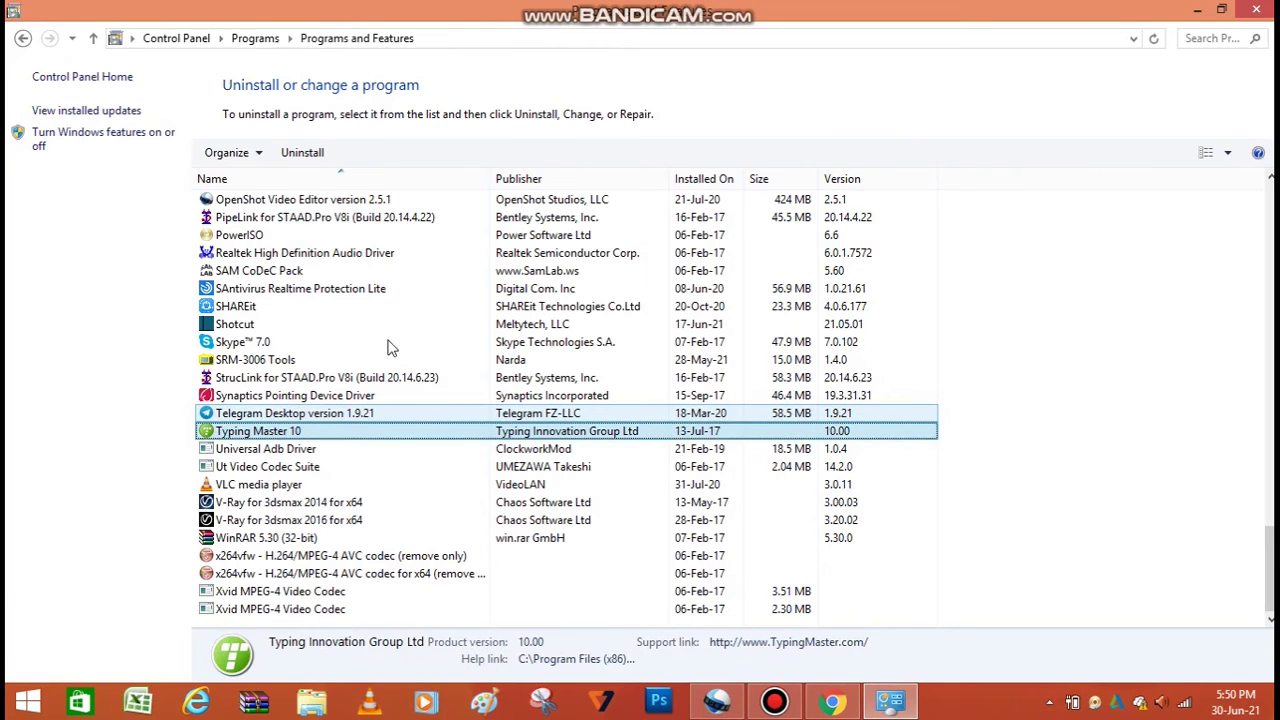
{"action": "left_click", "coordinate": [1256, 10]}
Refresh the desktop three times.
{"action": "right_click", "coordinate": [837, 169]}
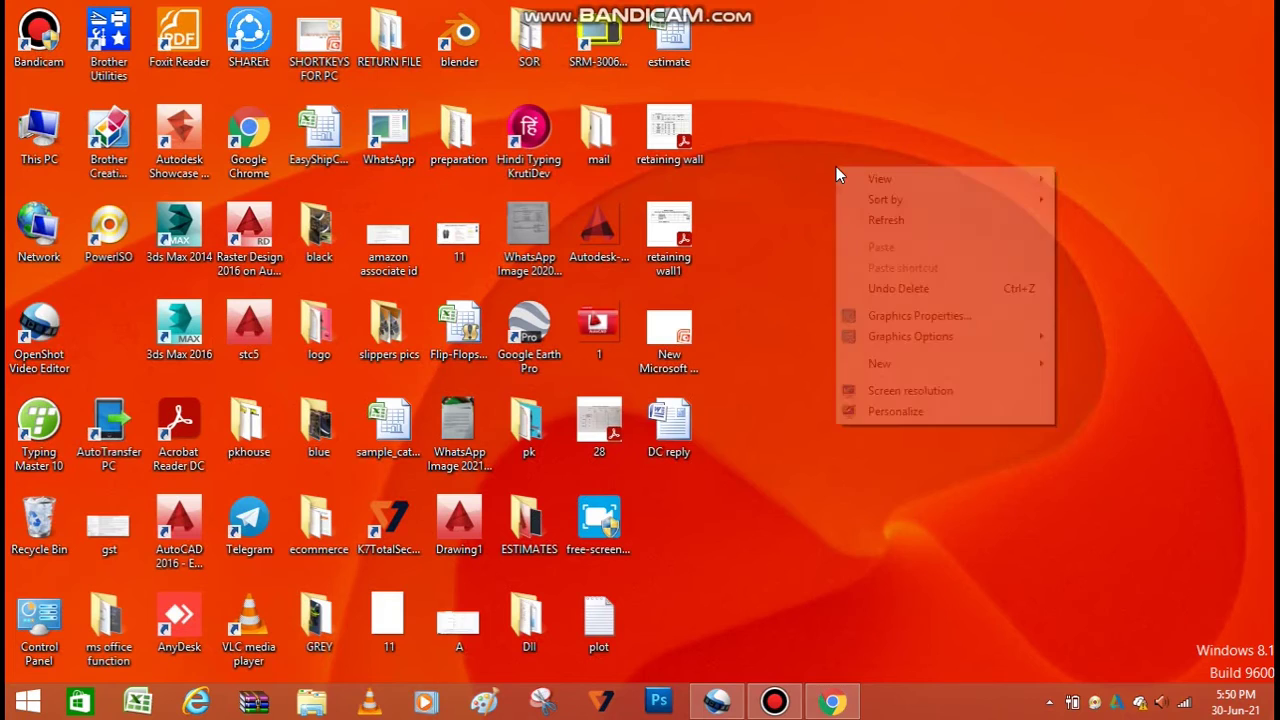
{"action": "left_click", "coordinate": [850, 220]}
{"action": "right_click", "coordinate": [803, 175]}
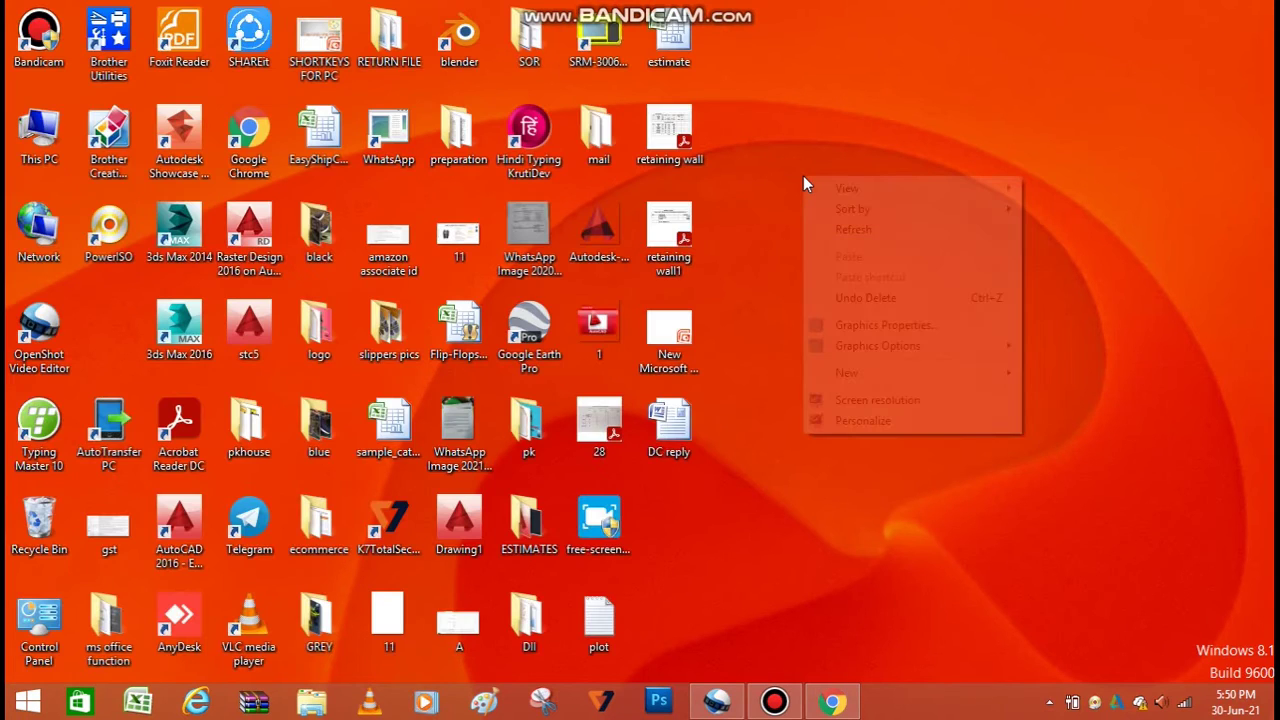
{"action": "left_click", "coordinate": [828, 229]}
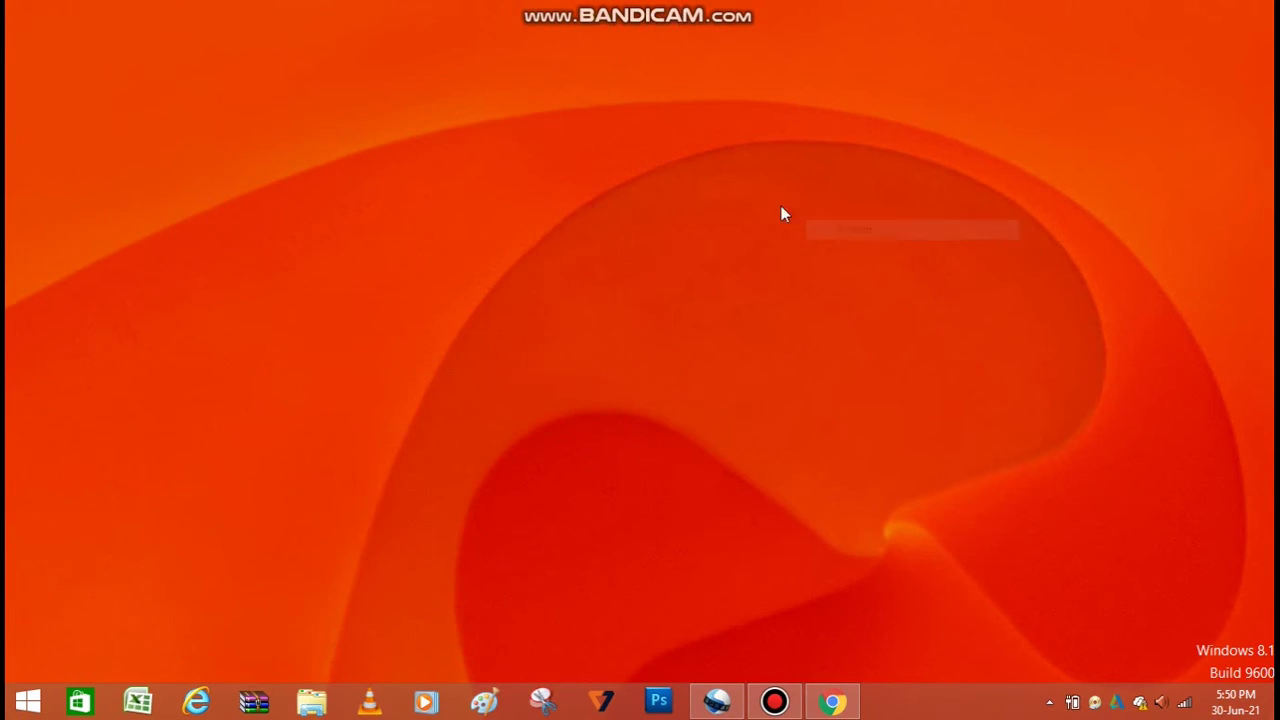
{"action": "right_click", "coordinate": [767, 178]}
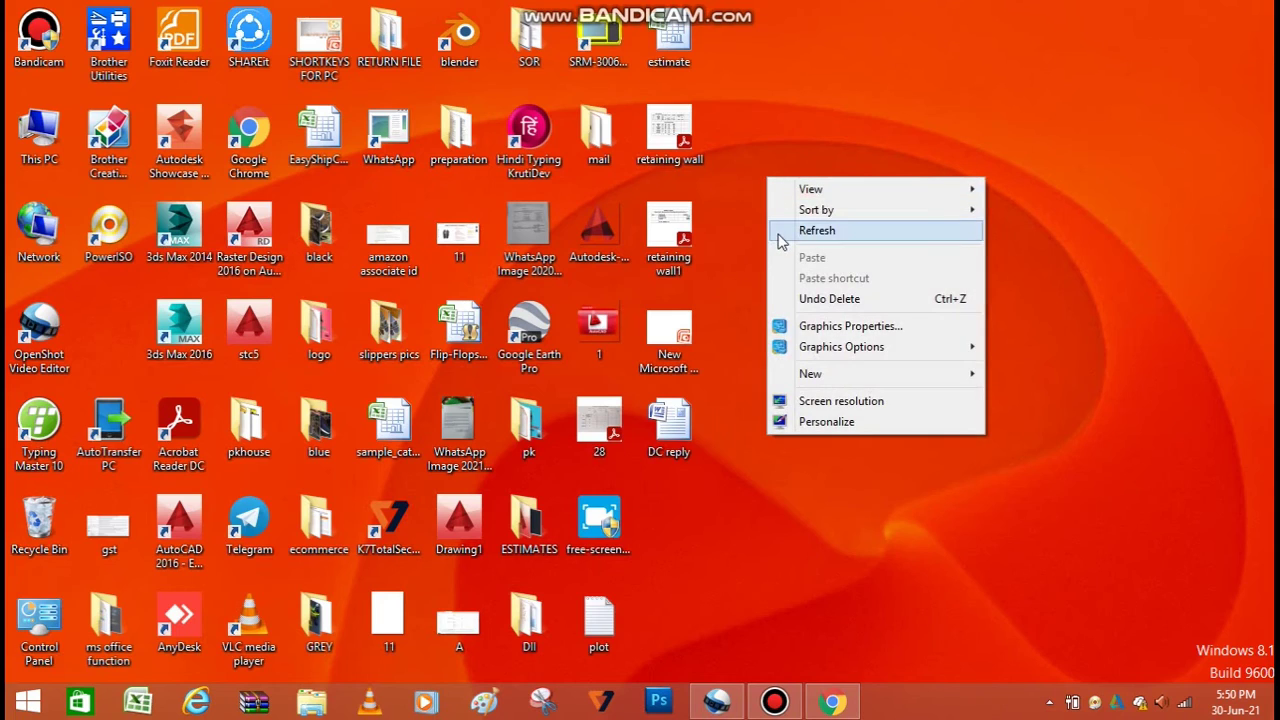
{"action": "left_click", "coordinate": [780, 234]}
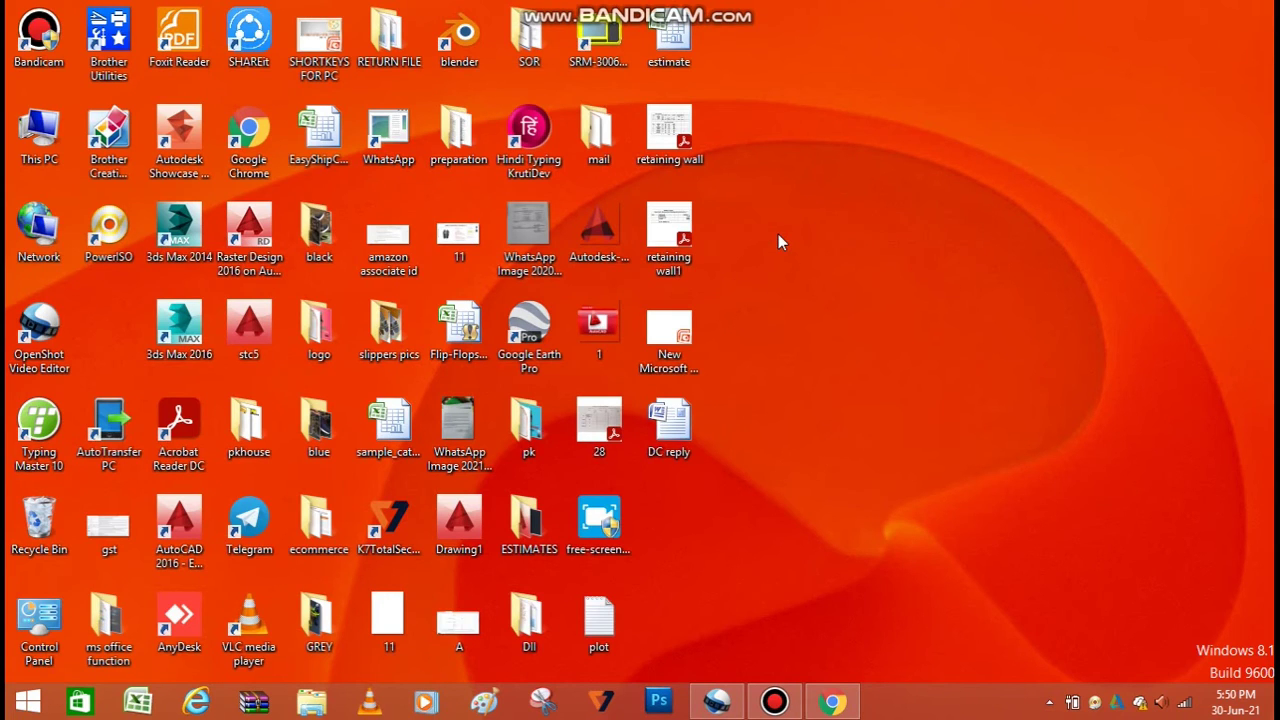